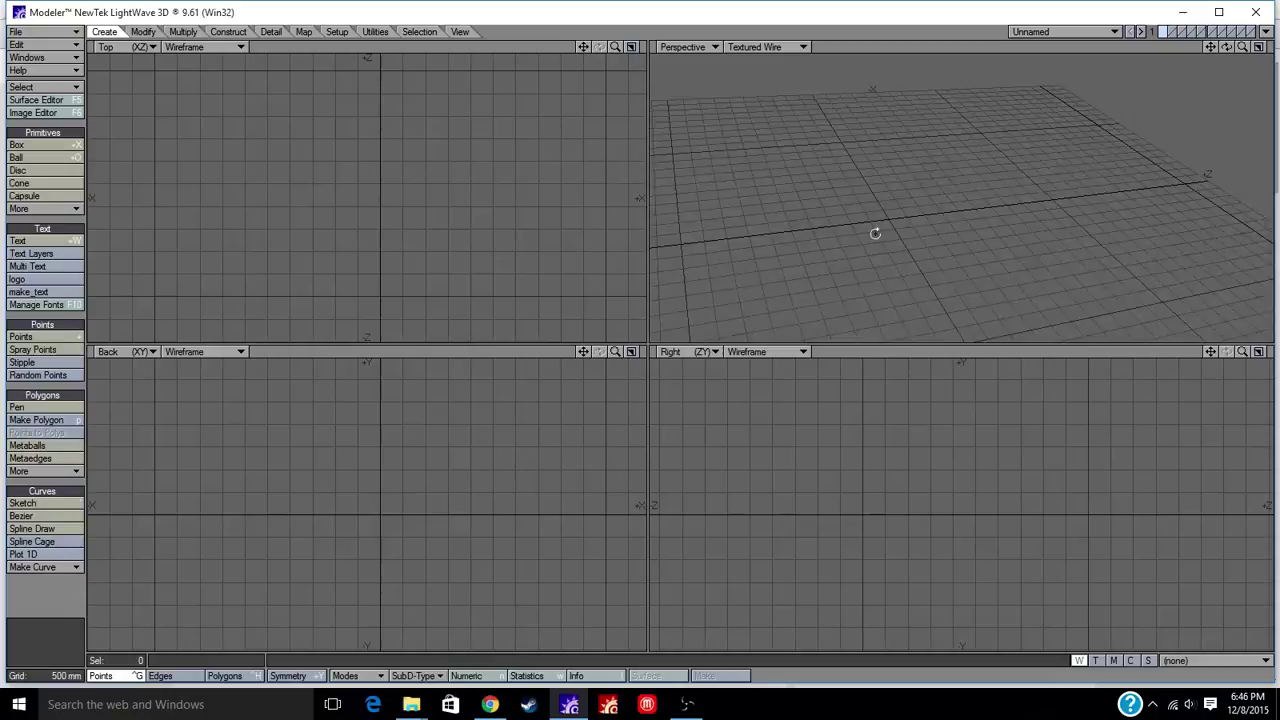
Step: Explore the empty workspace by orbiting, panning and zooming the viewports, and maximize and restore the Top view
{"action": "left_click_drag", "start_coordinate": [874, 231], "coordinate": [760, 214], "text": "alt"}
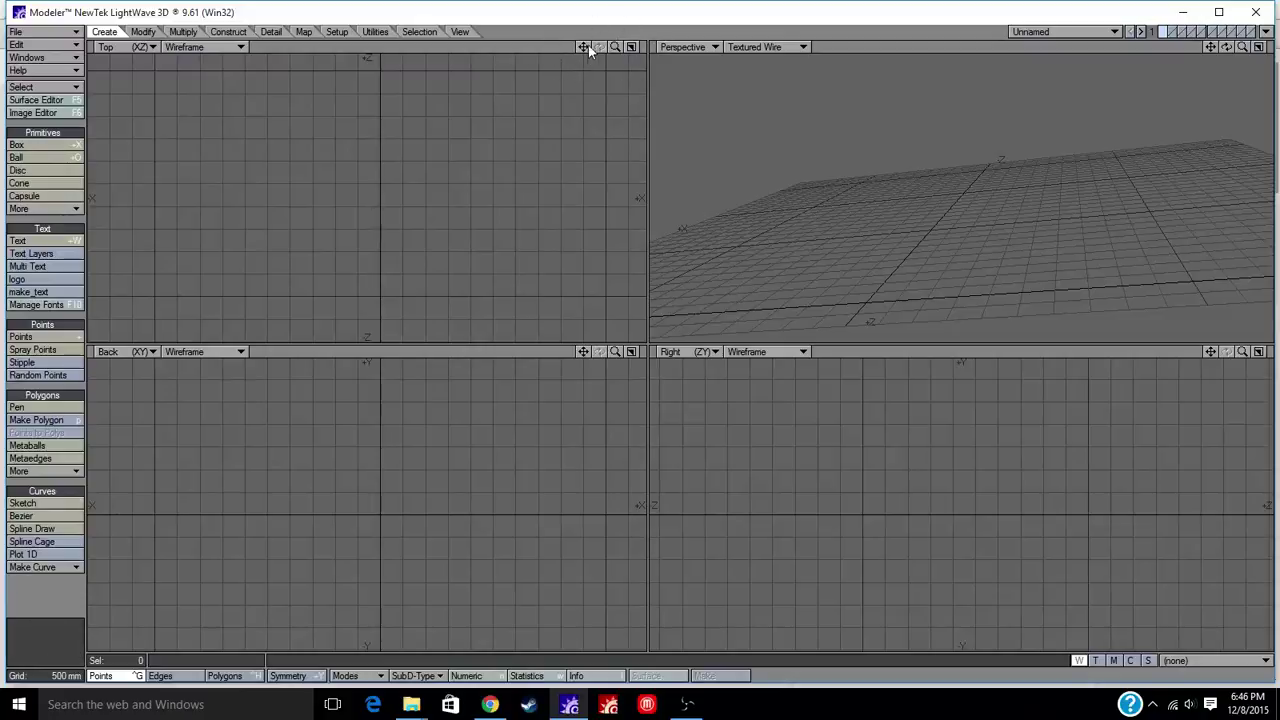
{"action": "left_click_drag", "start_coordinate": [583, 47], "coordinate": [527, 185]}
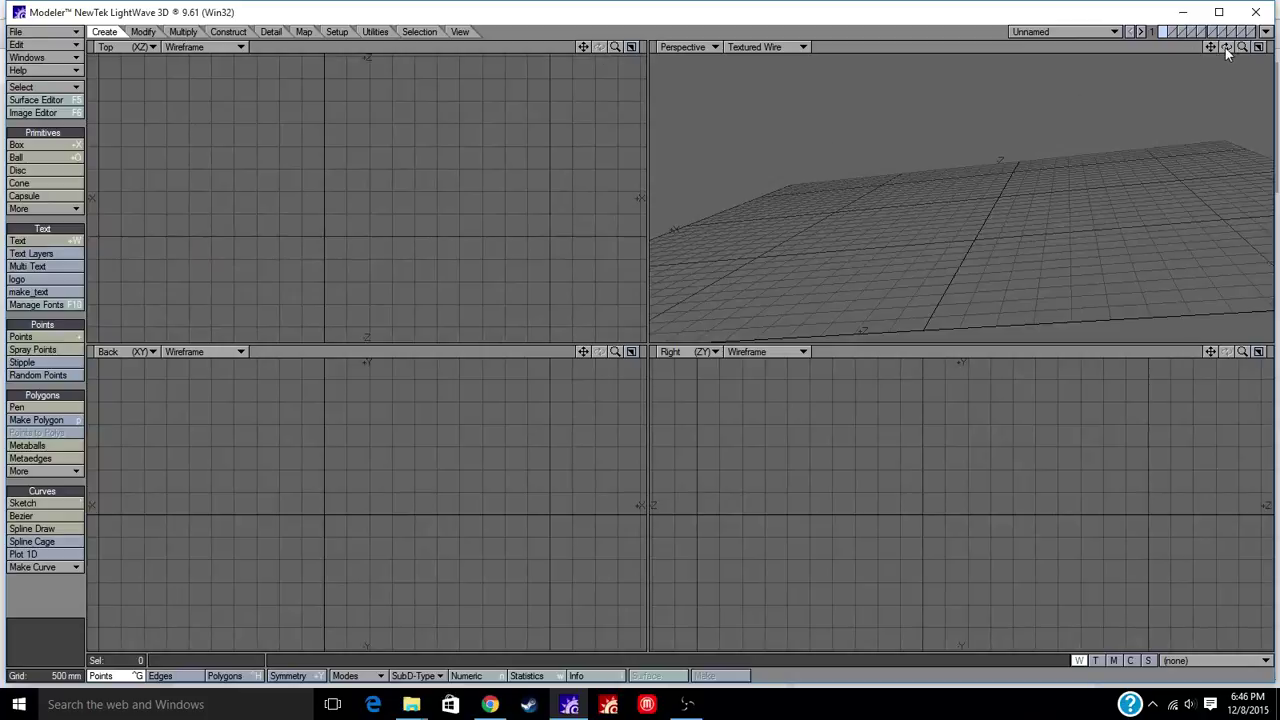
{"action": "mouse_move", "coordinate": [1226, 47]}
{"action": "left_mouse_down"}
{"action": "mouse_move", "coordinate": [1210, 104]}
{"action": "mouse_move", "coordinate": [1218, 66]}
{"action": "left_mouse_up"}
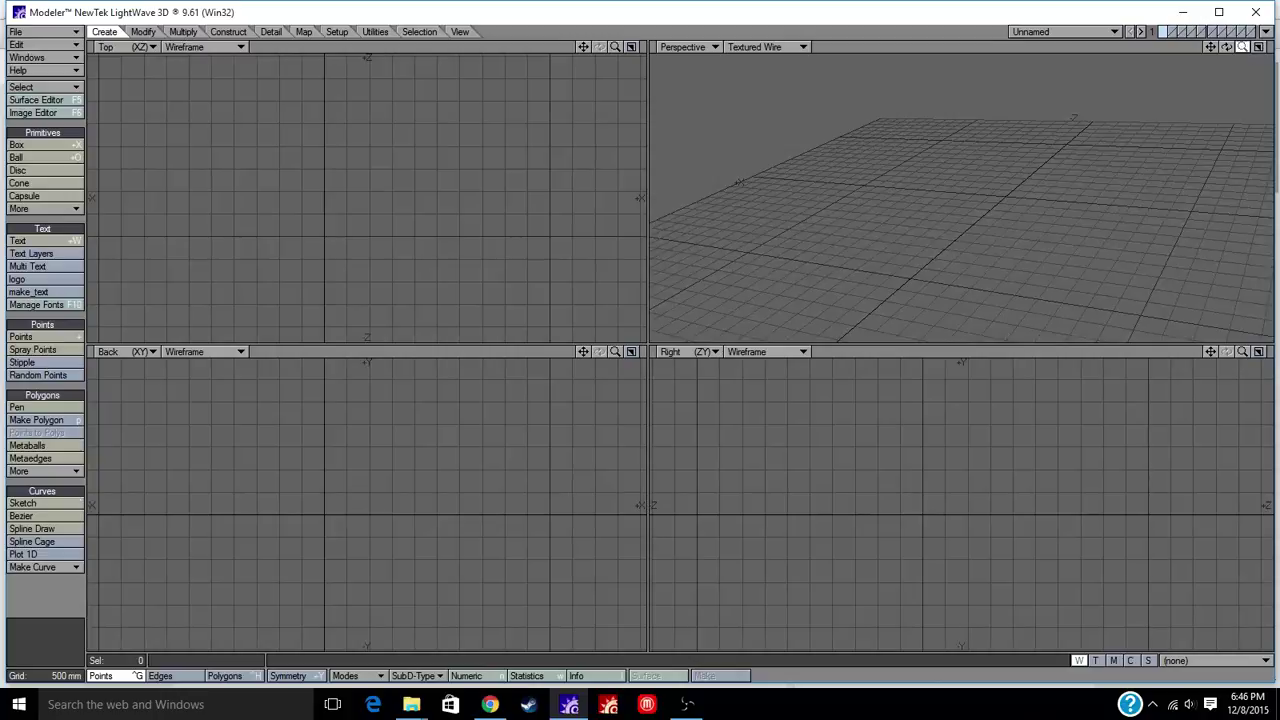
{"action": "key", "text": "comma"}
{"action": "key", "text": "comma"}
{"action": "key", "text": "comma"}
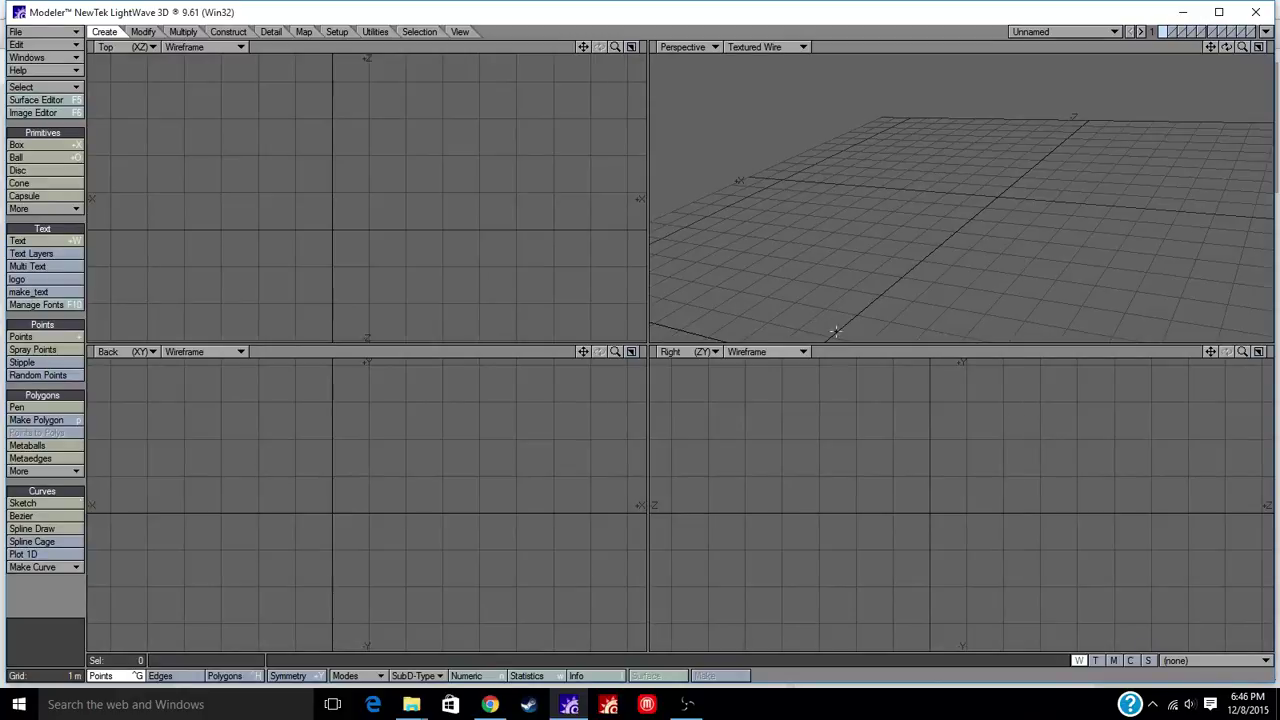
{"action": "left_click_drag", "start_coordinate": [476, 246], "coordinate": [287, 397], "text": "alt+shift"}
{"action": "left_click_drag", "start_coordinate": [1000, 180], "coordinate": [1009, 103], "text": "alt"}
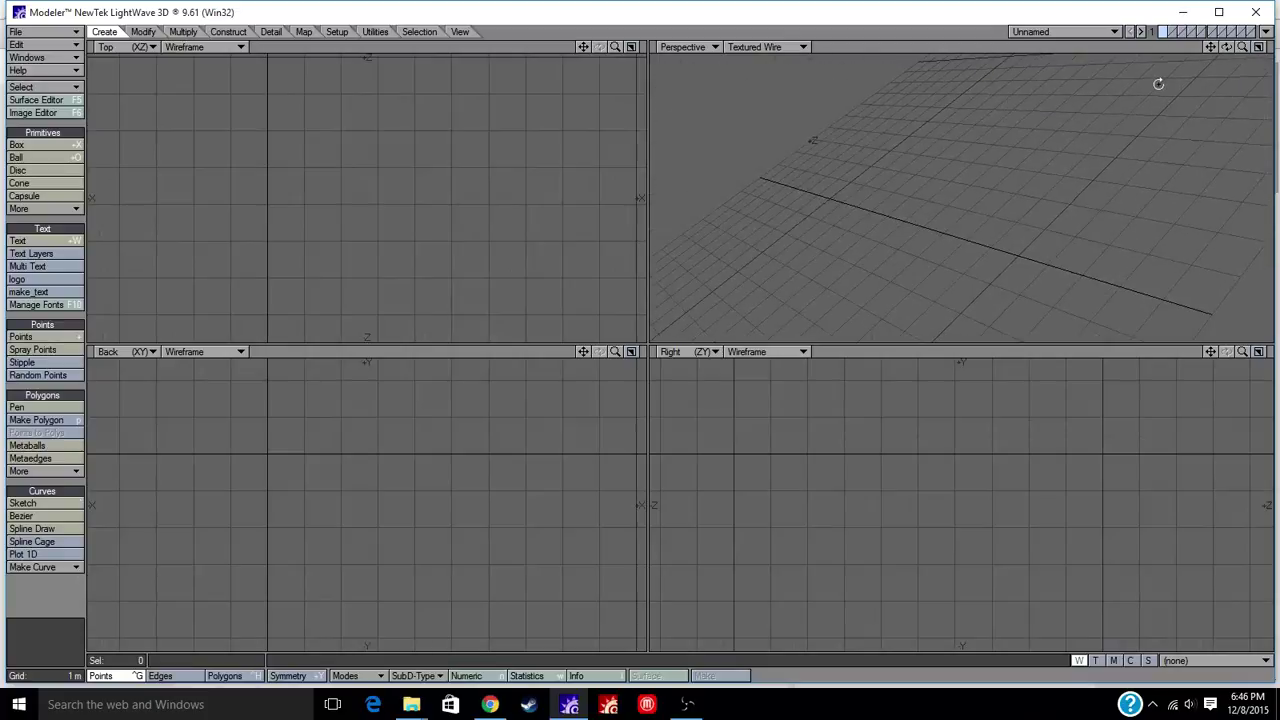
{"action": "scroll", "coordinate": [1043, 126], "scroll_direction": "up", "scroll_amount": 4}
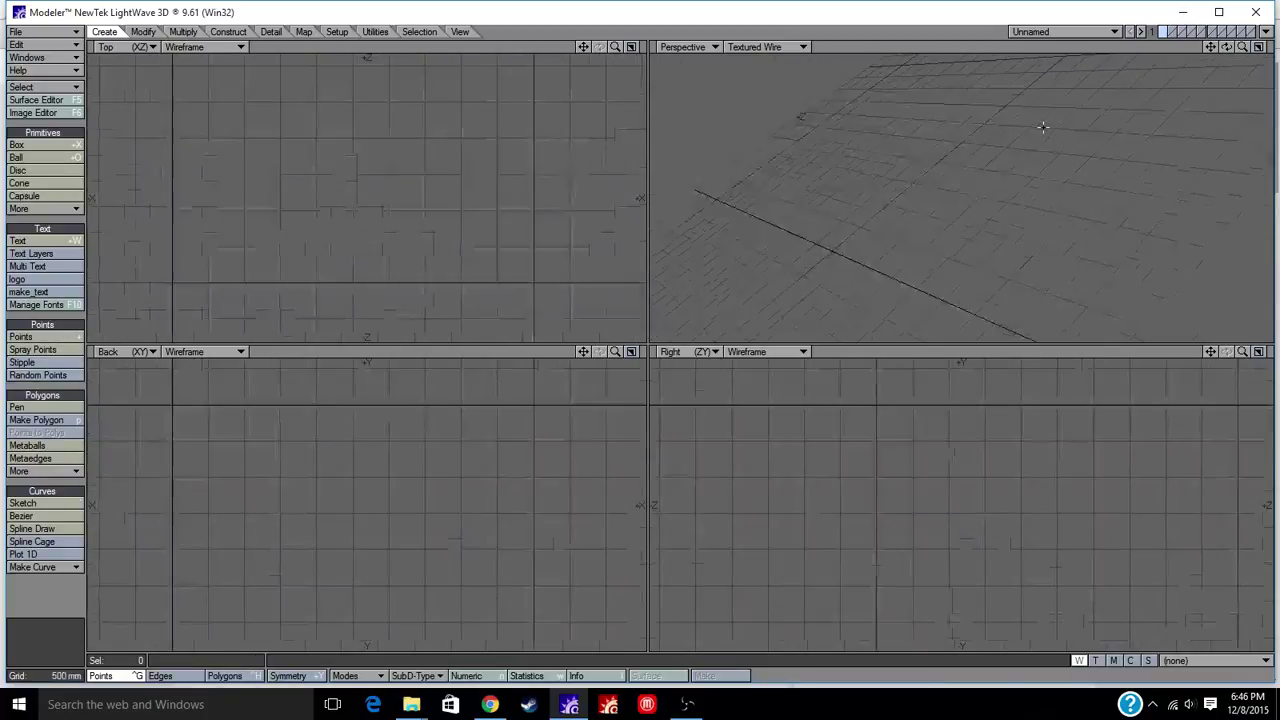
{"action": "scroll", "coordinate": [1041, 145], "scroll_direction": "down", "scroll_amount": 5}
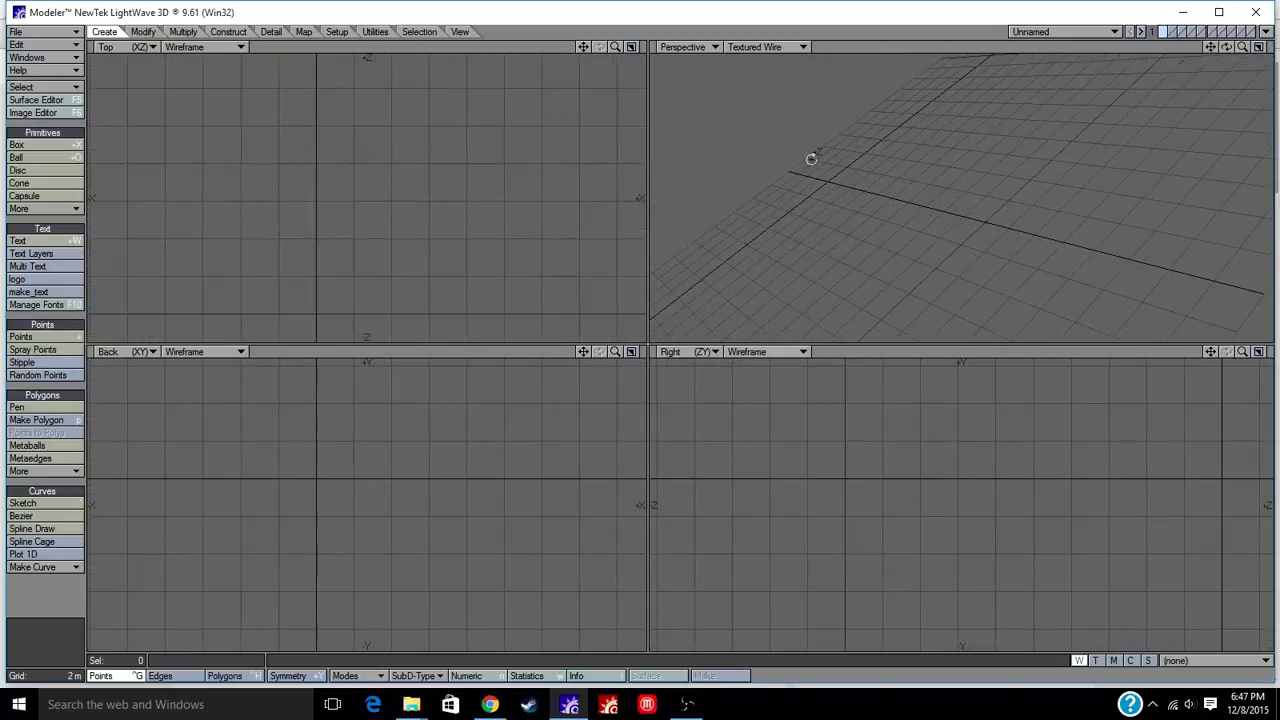
{"action": "left_click_drag", "start_coordinate": [505, 210], "coordinate": [623, 99], "text": "alt+shift"}
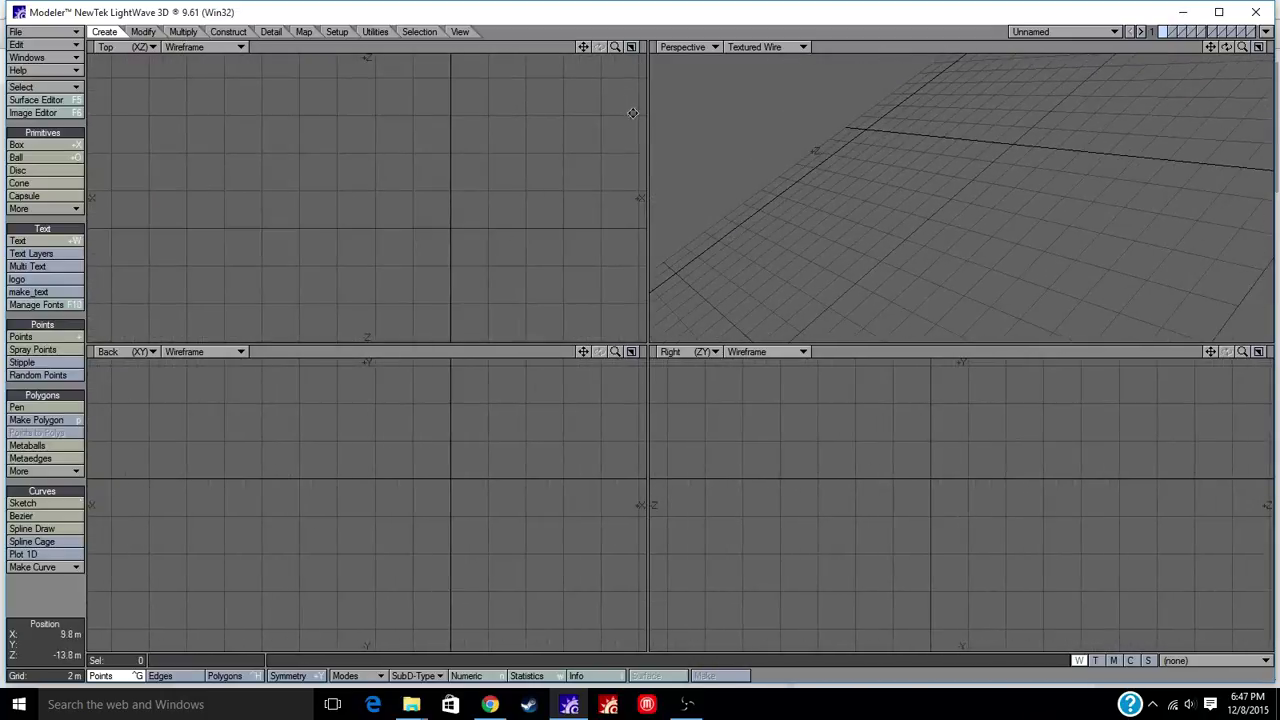
{"action": "left_click", "coordinate": [632, 47]}
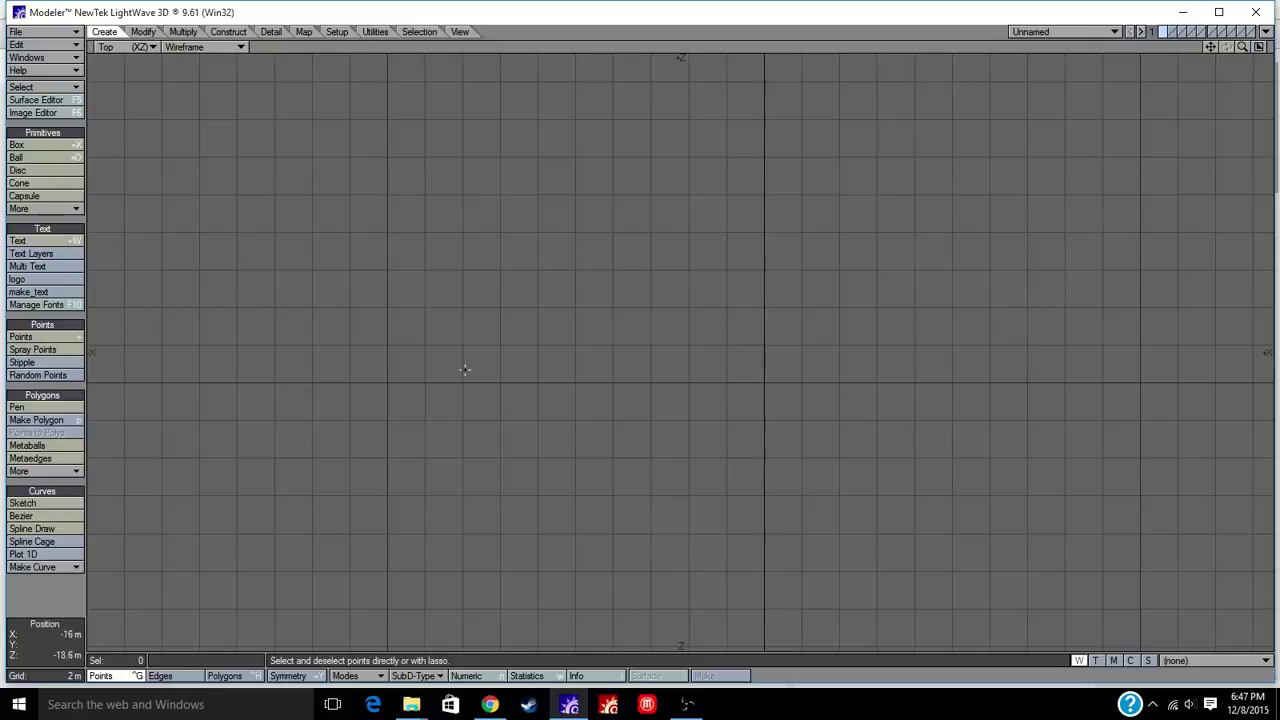
{"action": "left_click", "coordinate": [1258, 47]}
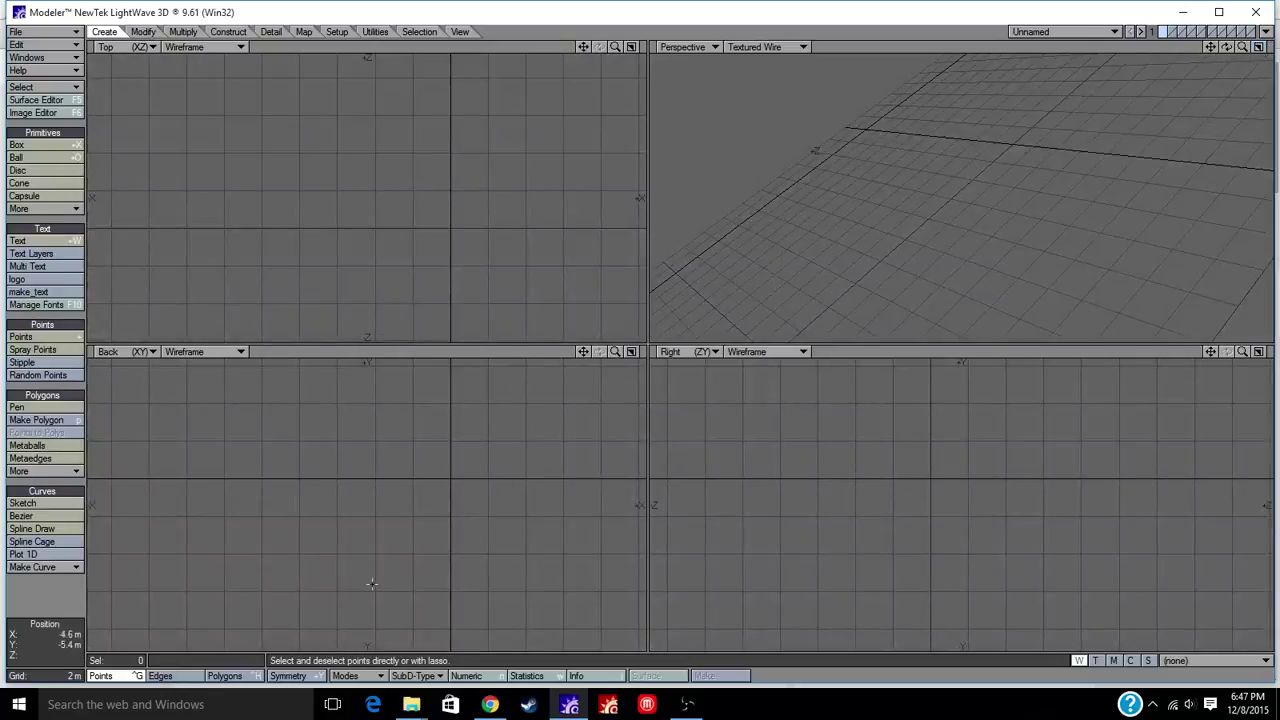
Step: Cycle through the Points, Edges and Polygons selection modes, ending in Polygons mode
{"action": "left_click", "coordinate": [60, 241]}
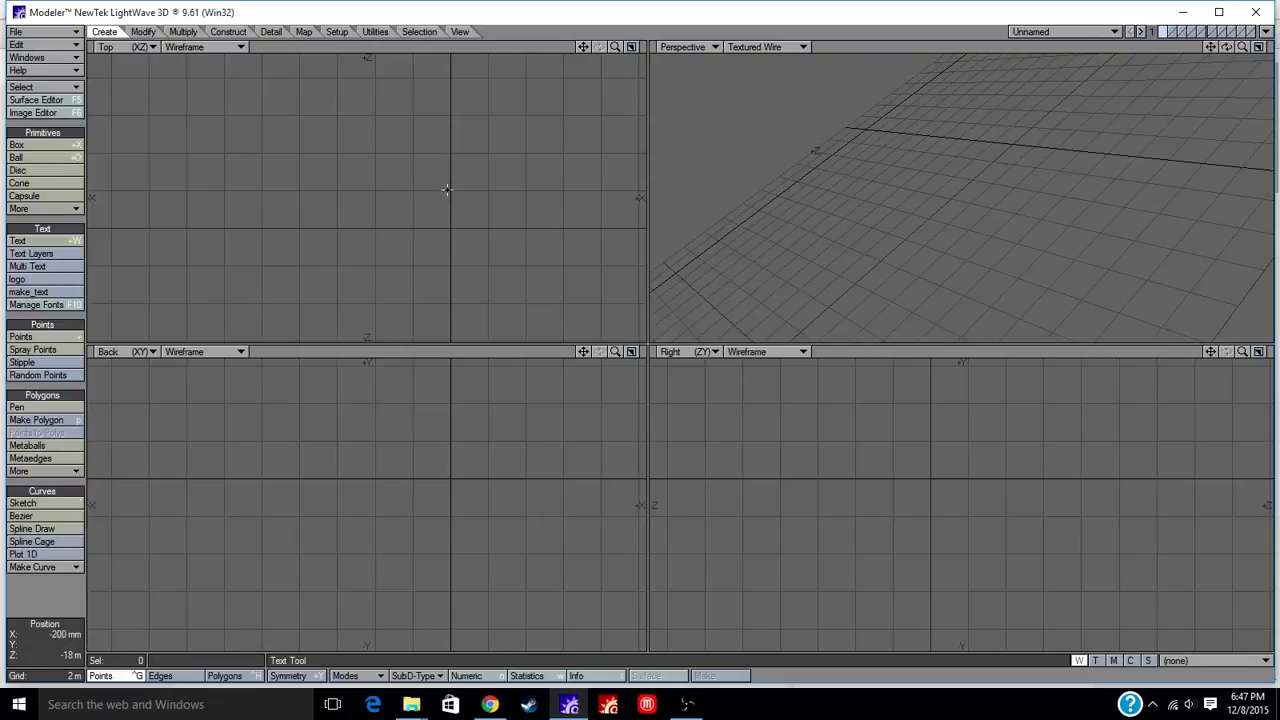
{"action": "key", "text": "space"}
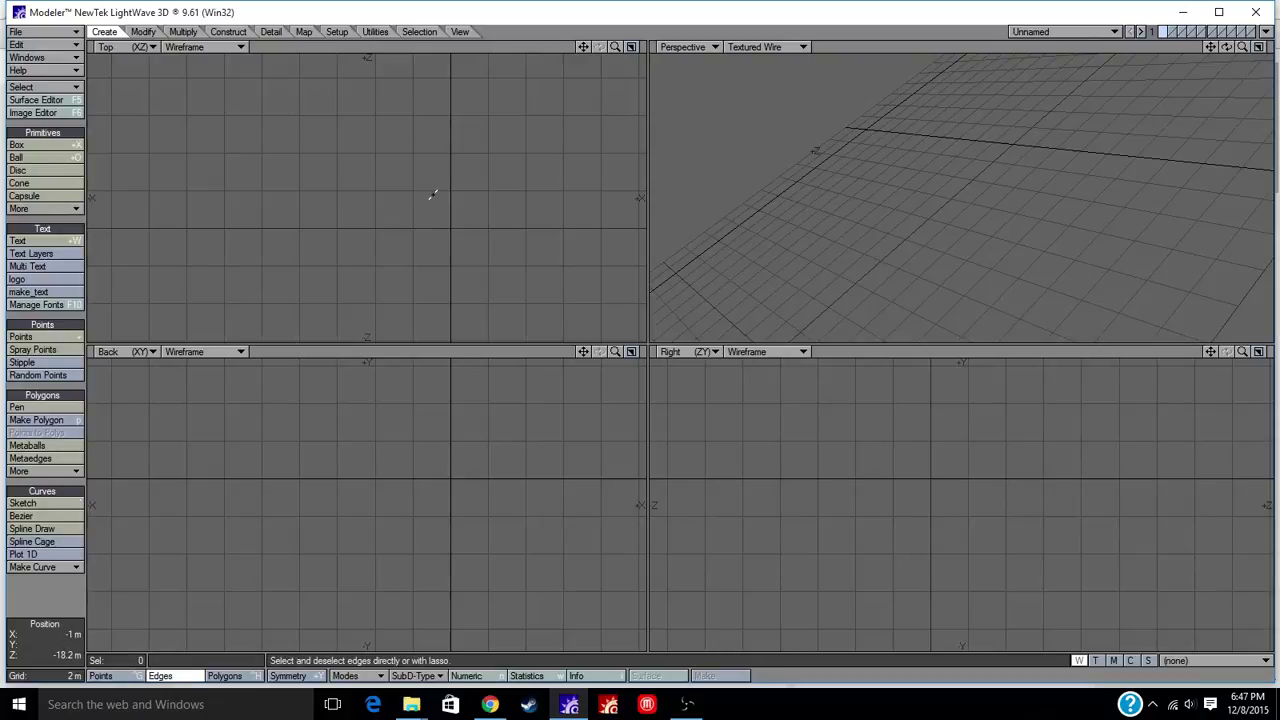
{"action": "key", "text": "space"}
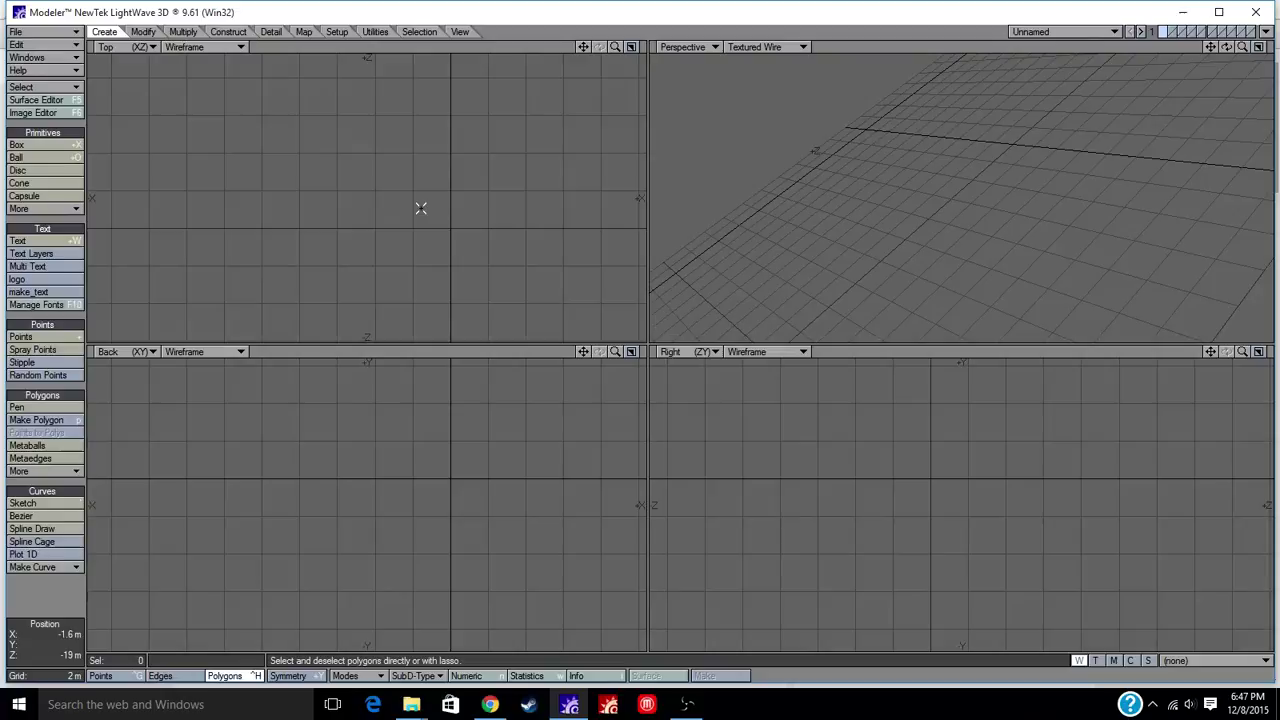
{"action": "key", "text": "space"}
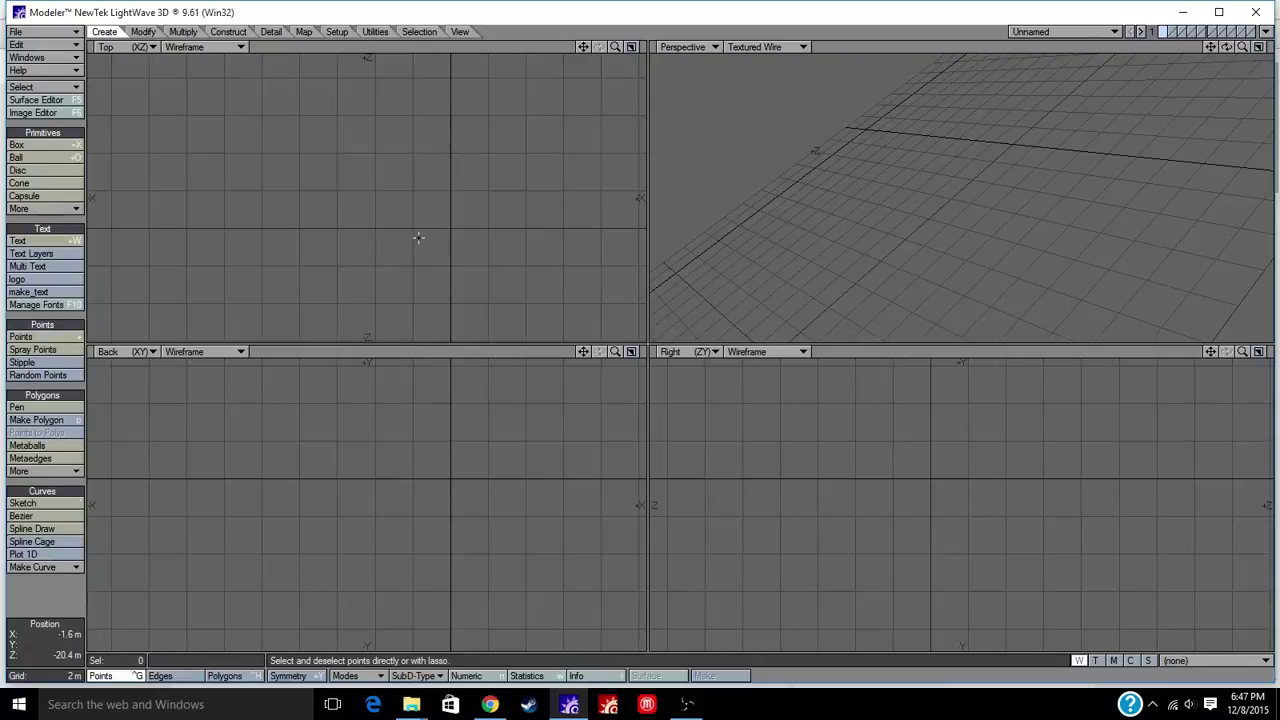
{"action": "key", "text": "space"}
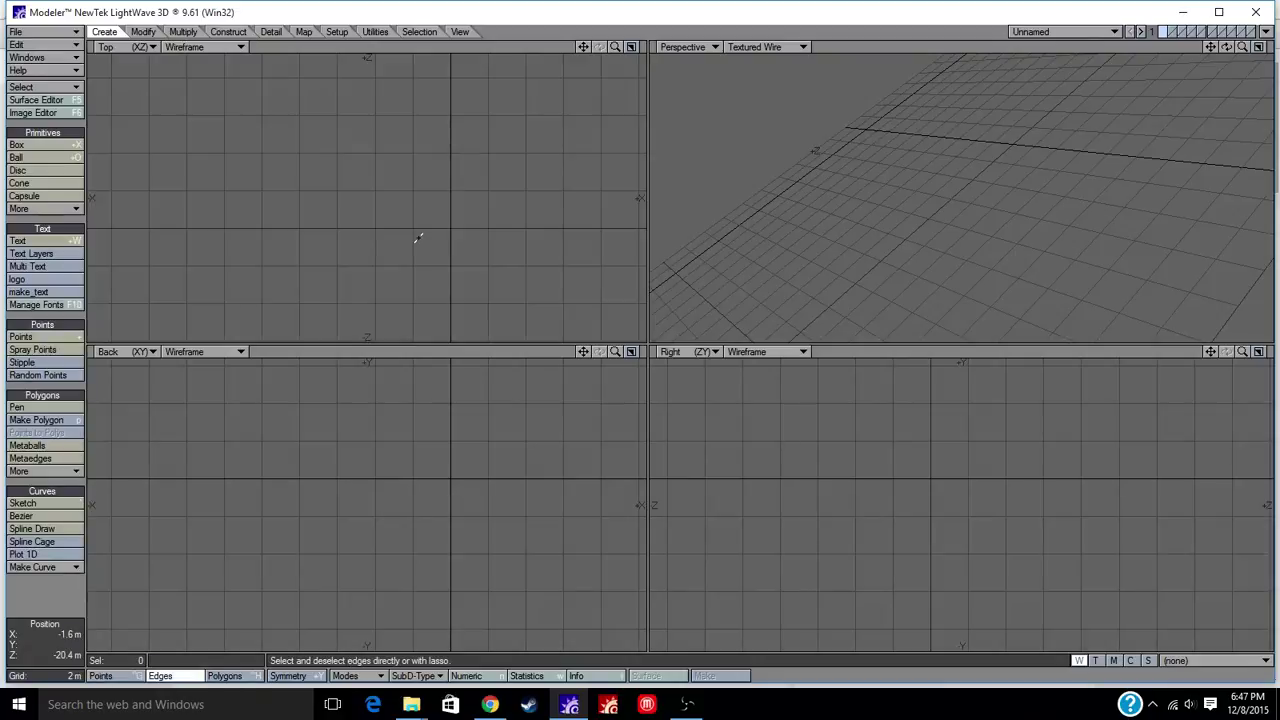
{"action": "key", "text": "space"}
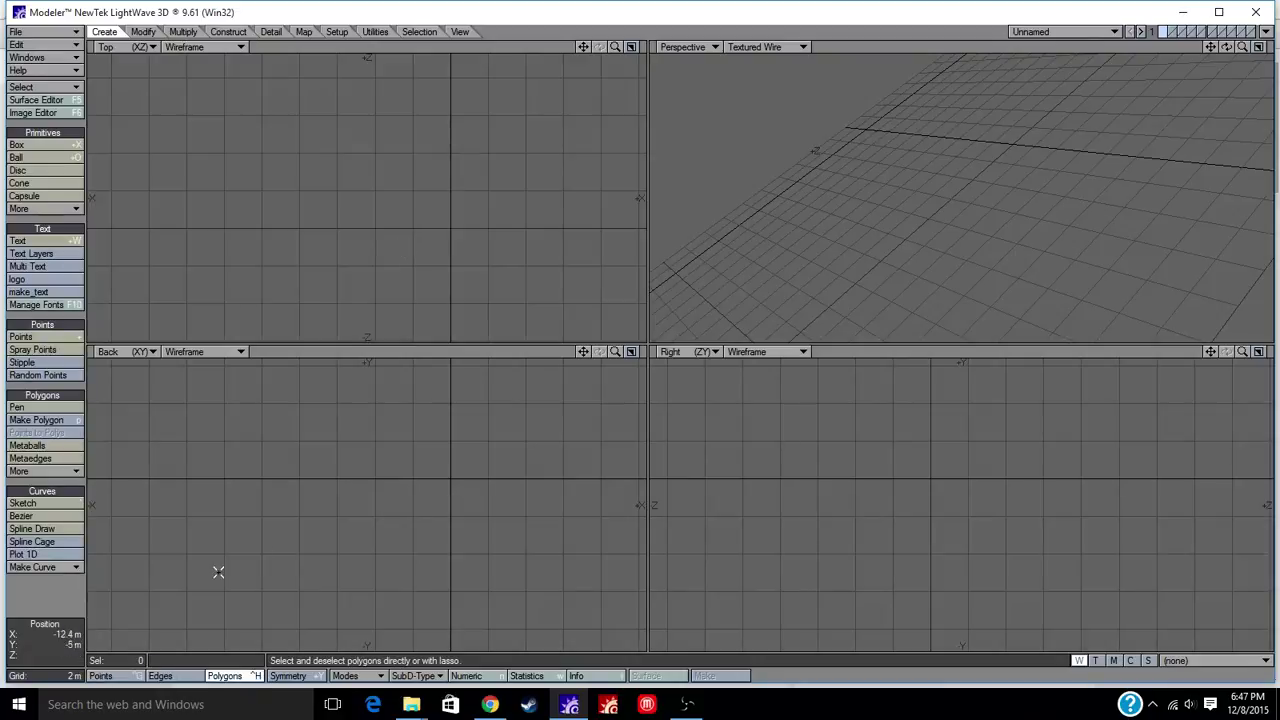
{"action": "left_click", "coordinate": [100, 676]}
{"action": "key", "text": "space"}
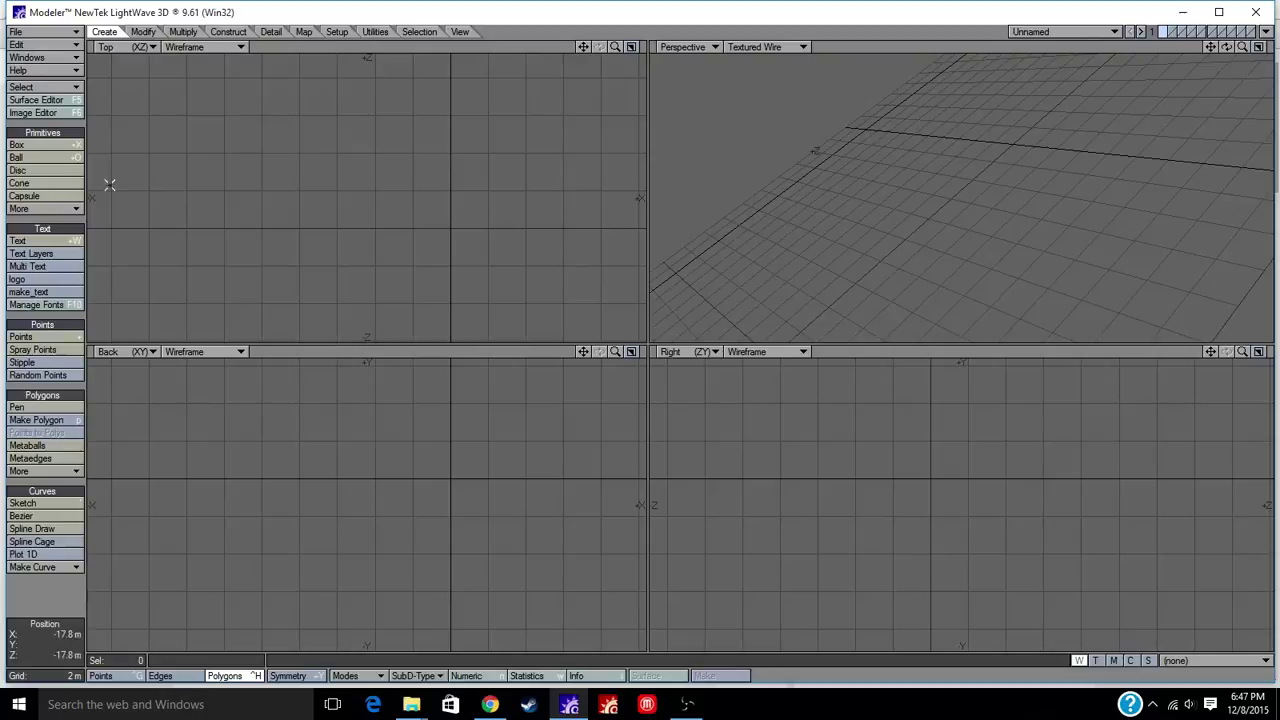
Step: Look through the Modify, Multiply, Construct, Detail and Map tool sets, and return to the Create tools
{"action": "left_click", "coordinate": [19, 183]}
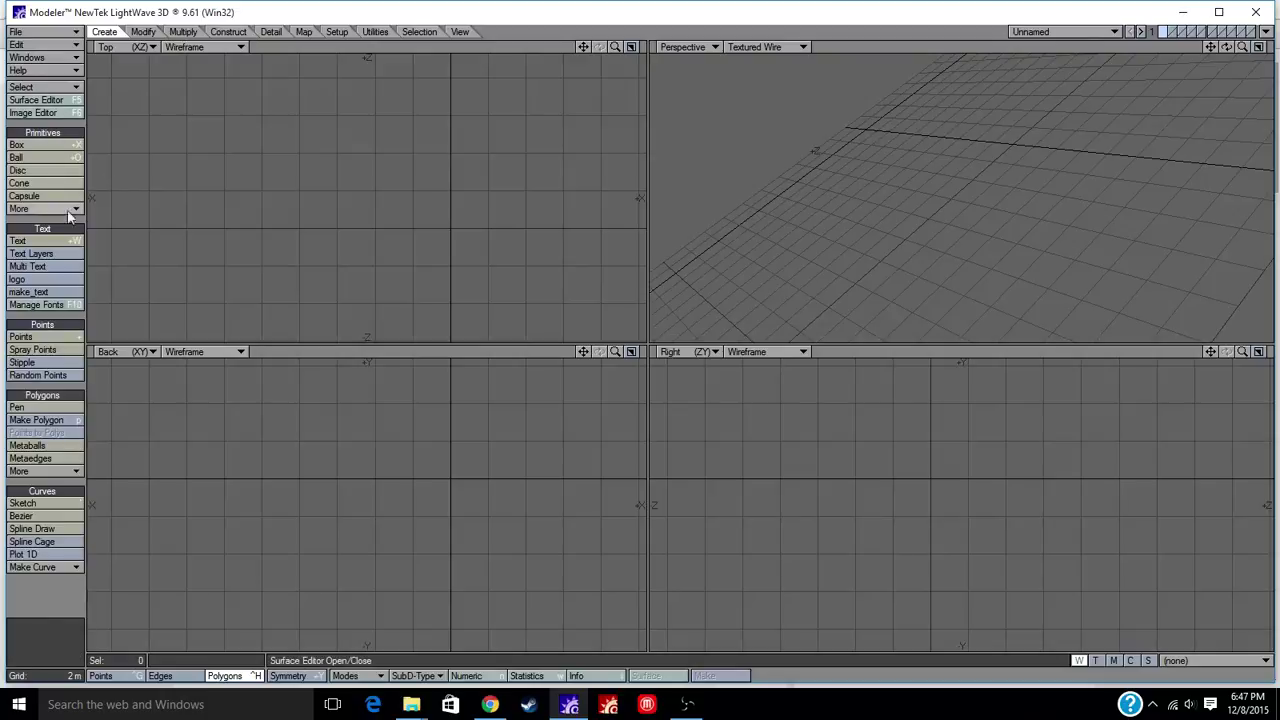
{"action": "left_click", "coordinate": [30, 145]}
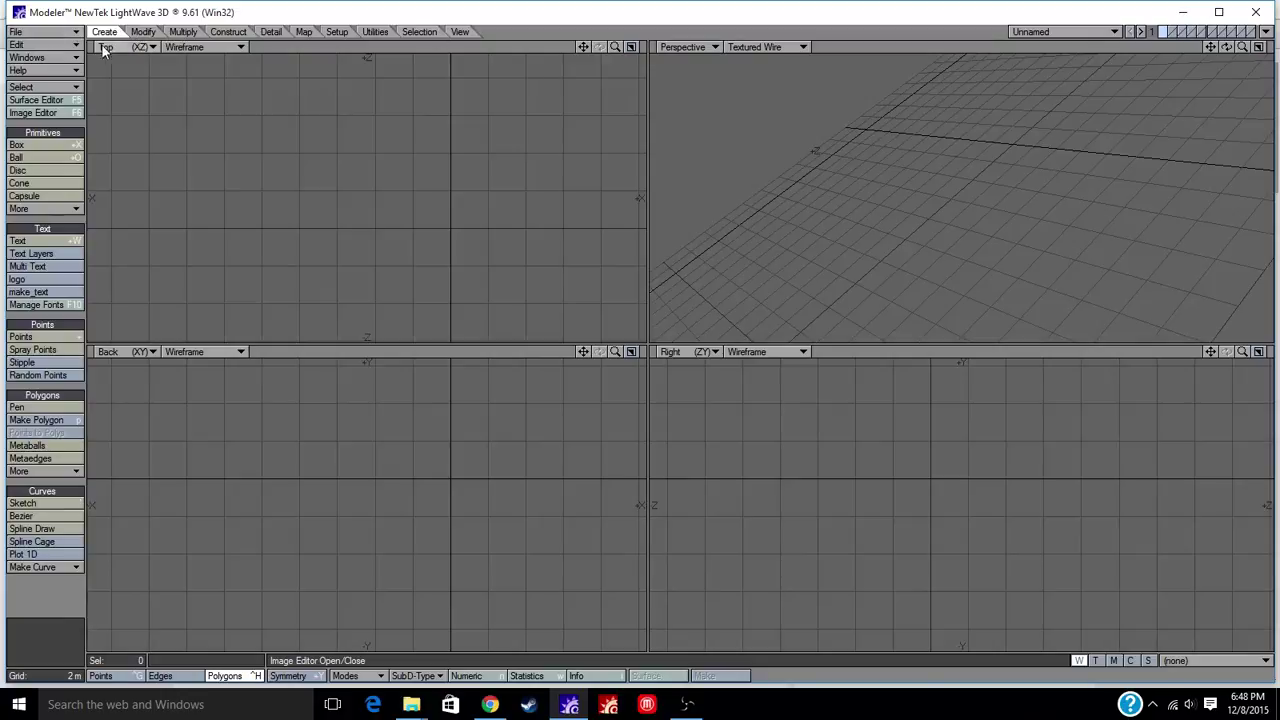
{"action": "left_click", "coordinate": [144, 32]}
{"action": "left_click", "coordinate": [183, 32]}
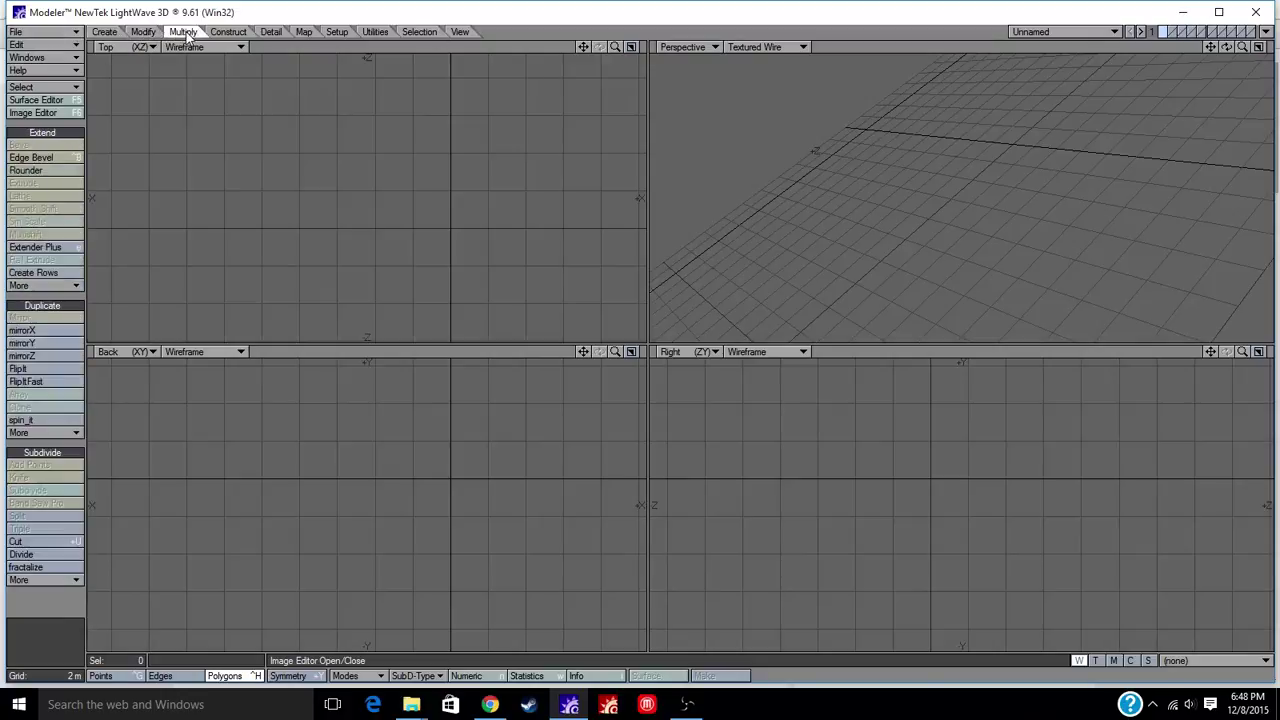
{"action": "left_click", "coordinate": [228, 32]}
{"action": "left_click", "coordinate": [271, 32]}
{"action": "left_click", "coordinate": [304, 32]}
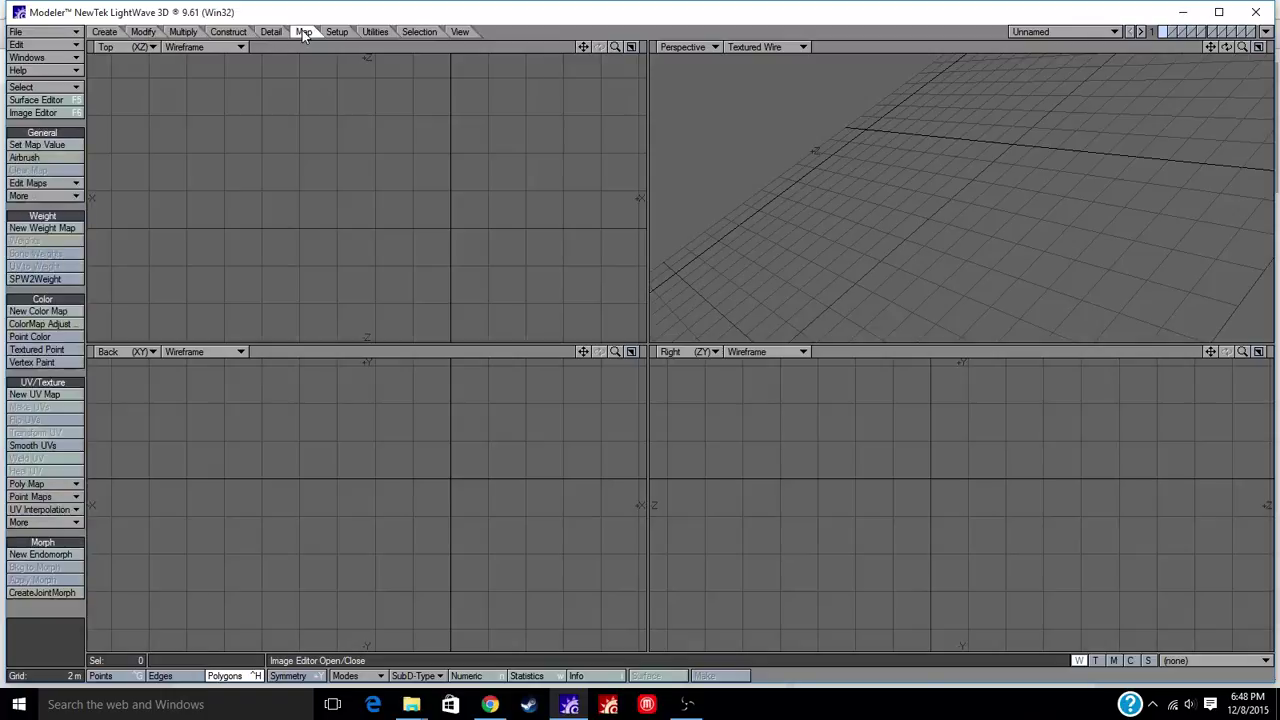
{"action": "left_click", "coordinate": [106, 32]}
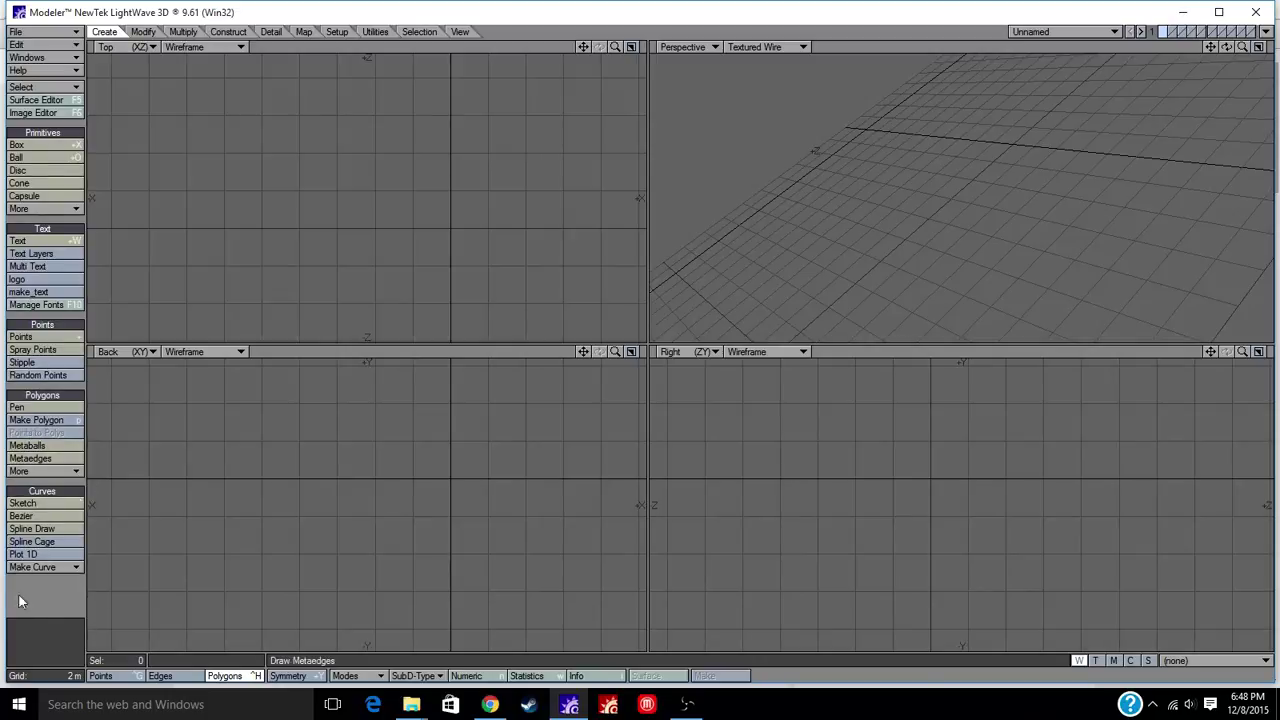
{"action": "left_click", "coordinate": [47, 144]}
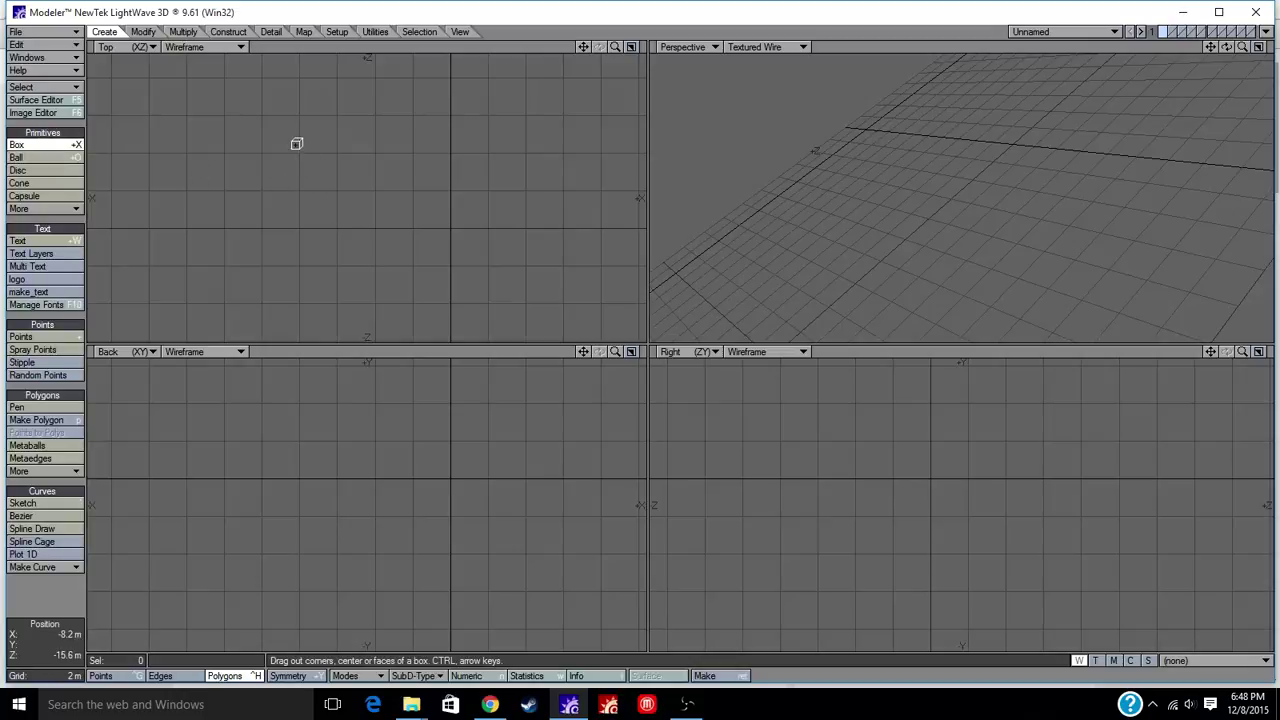
{"action": "left_click_drag", "start_coordinate": [296, 147], "coordinate": [612, 310]}
{"action": "left_click_drag", "start_coordinate": [506, 440], "coordinate": [480, 390]}
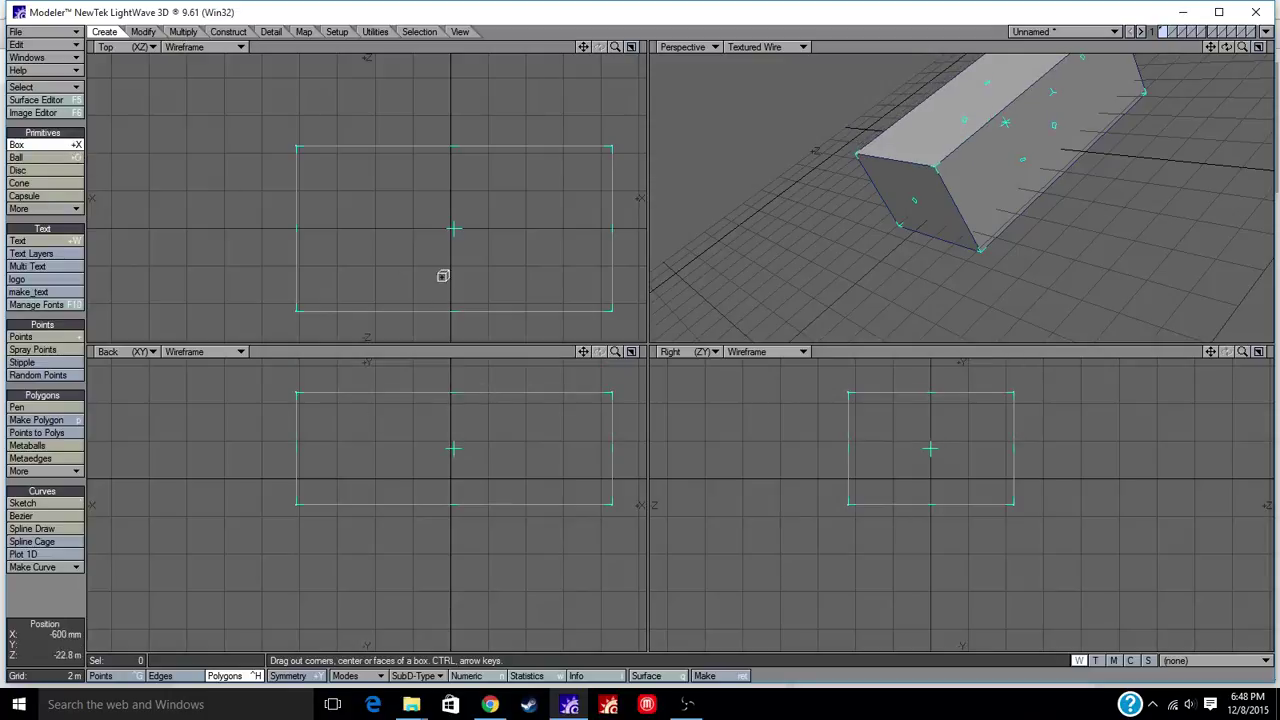
{"action": "left_click_drag", "start_coordinate": [607, 309], "coordinate": [387, 221]}
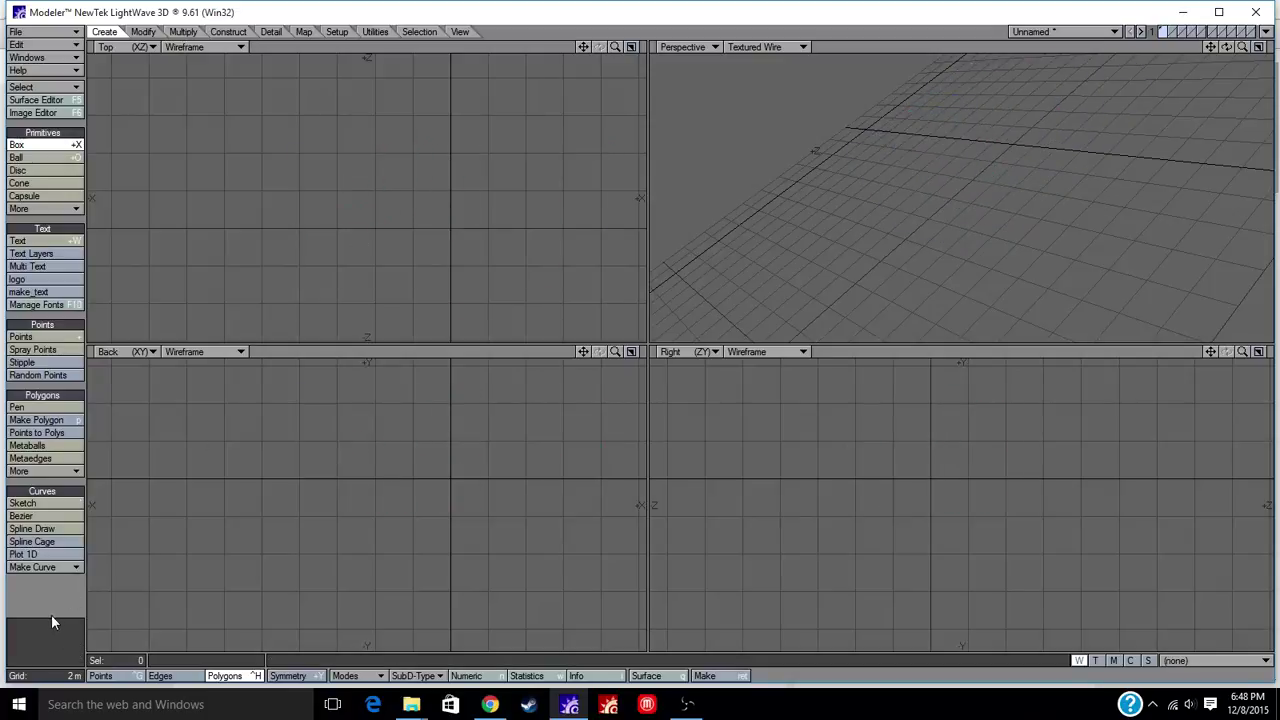
Step: Draw a rectangular box base in the Top view and pull it up in the Back view to give it height
{"action": "left_click_drag", "start_coordinate": [240, 120], "coordinate": [522, 250]}
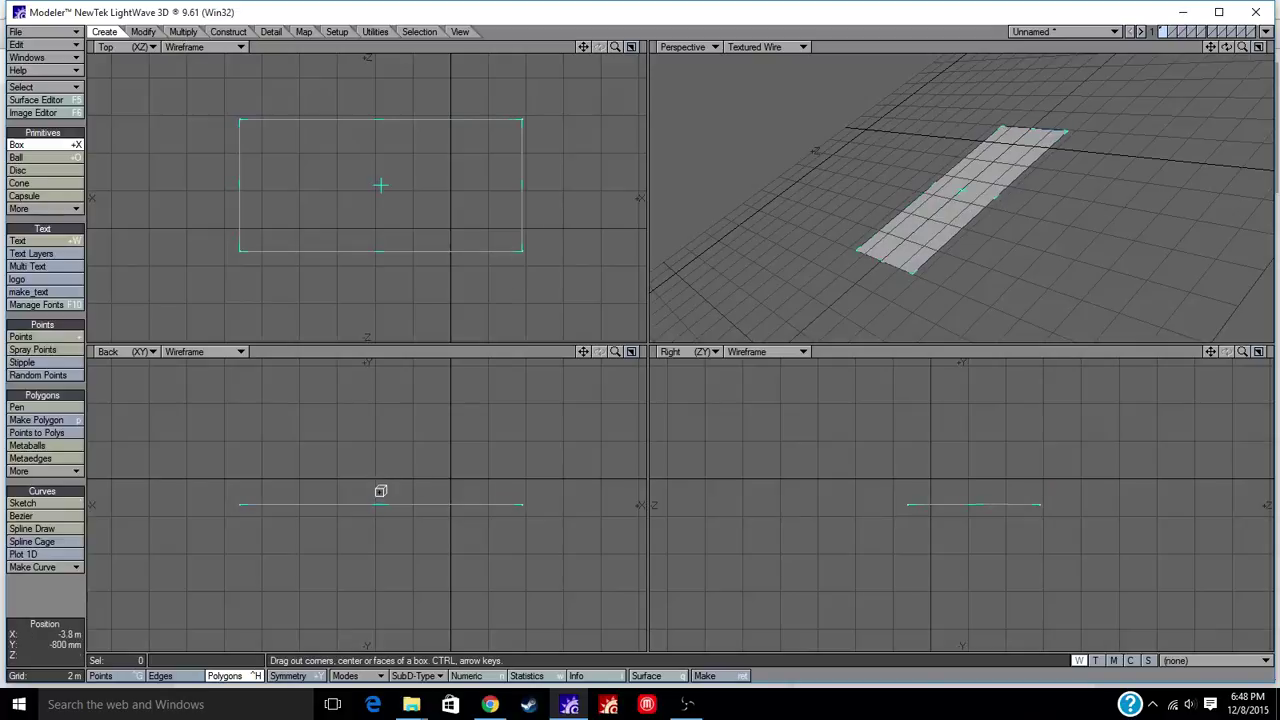
{"action": "left_click_drag", "start_coordinate": [380, 489], "coordinate": [406, 388]}
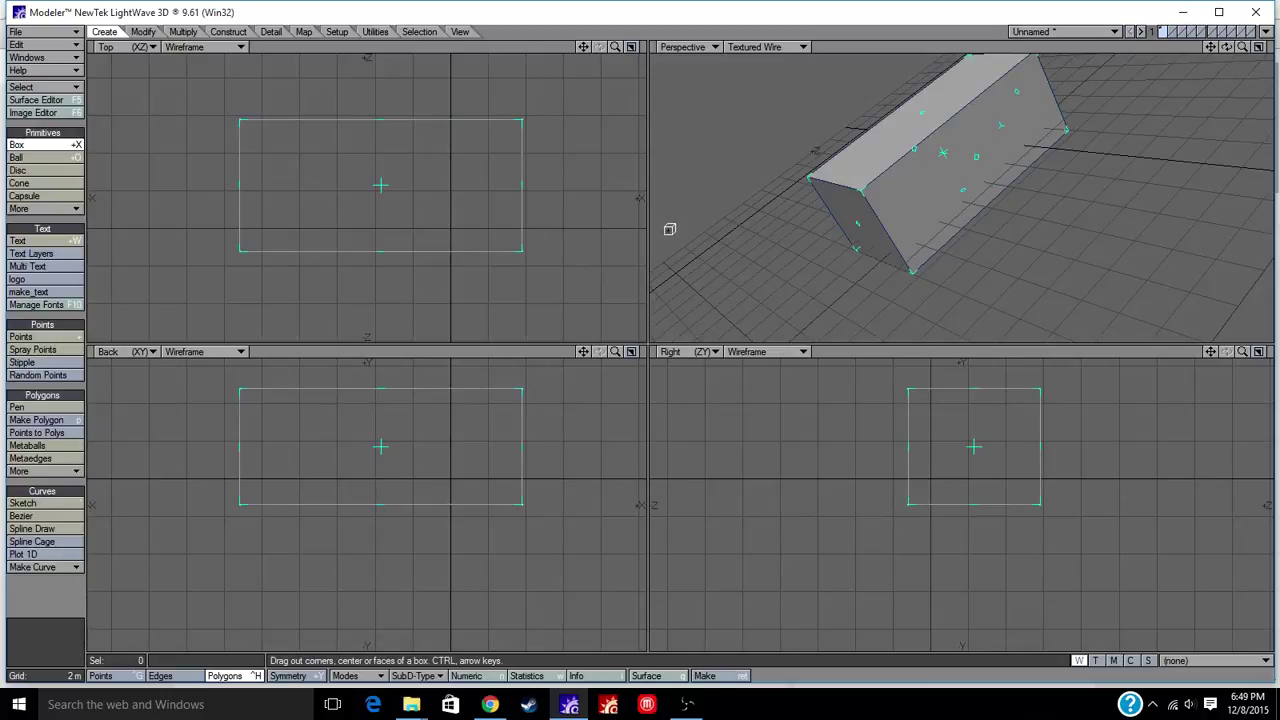
Step: Resize the box from its corners into a smaller, lower rectangular block, and finish it by leaving the Box tool
{"action": "left_click_drag", "start_coordinate": [1046, 123], "coordinate": [1075, 182], "text": "alt"}
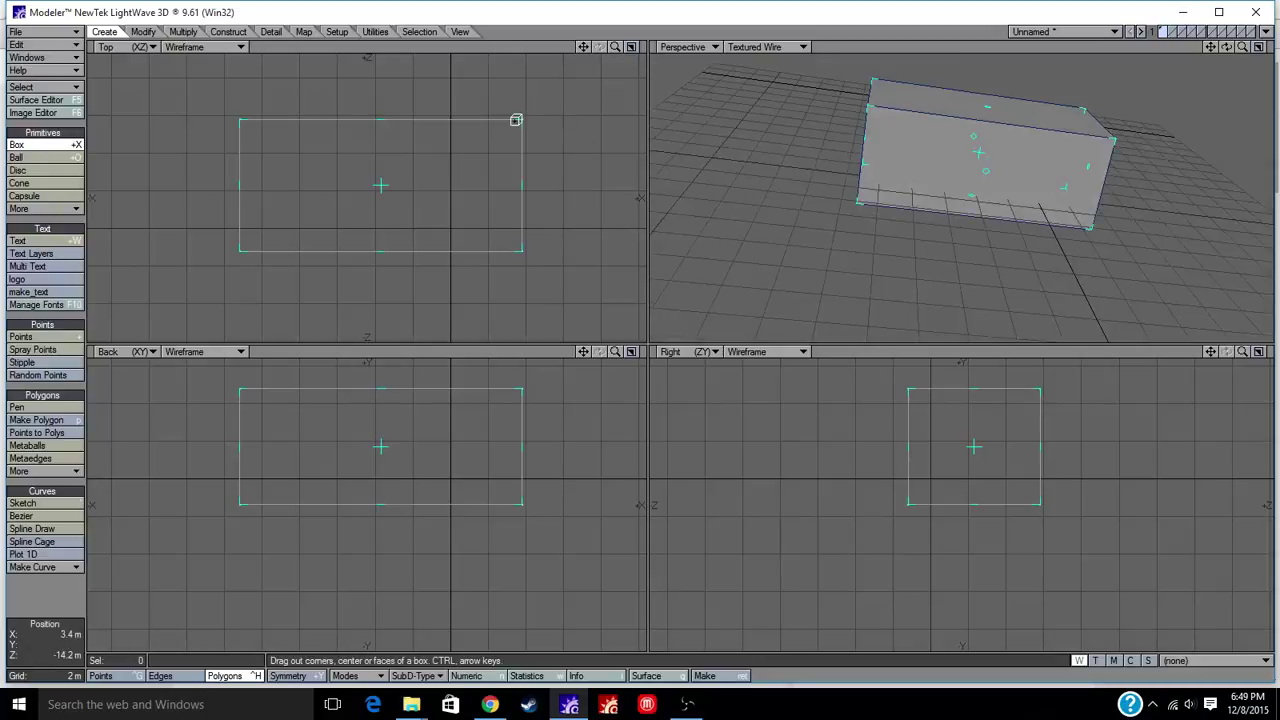
{"action": "left_click_drag", "start_coordinate": [516, 120], "coordinate": [357, 124]}
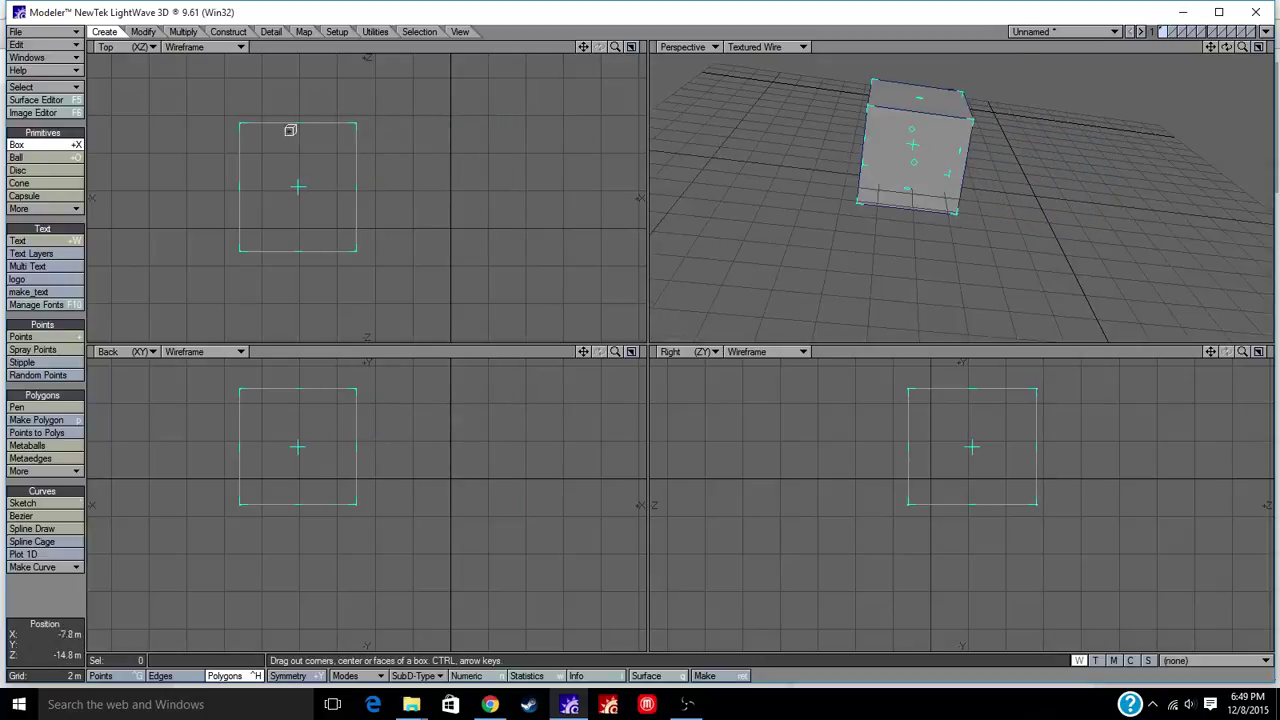
{"action": "left_click_drag", "start_coordinate": [240, 124], "coordinate": [246, 166]}
{"action": "left_click_drag", "start_coordinate": [354, 505], "coordinate": [420, 474]}
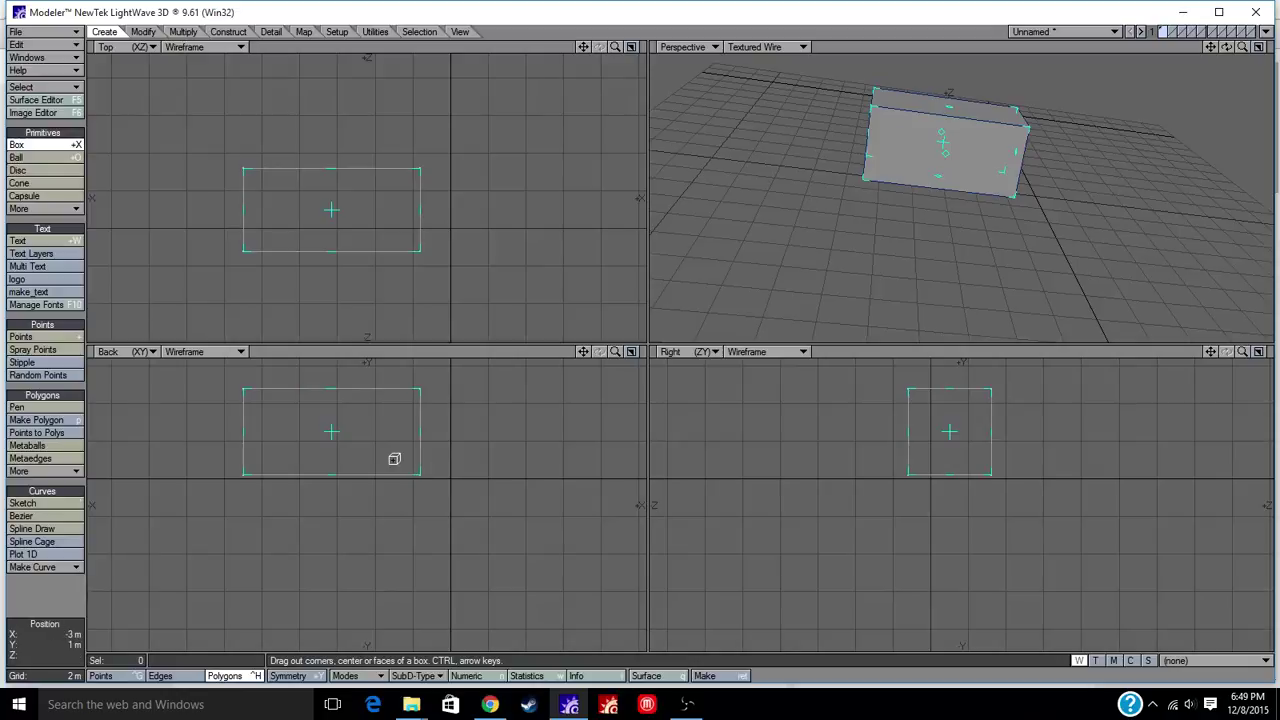
{"action": "key", "text": "space"}
{"action": "key", "text": "Return"}
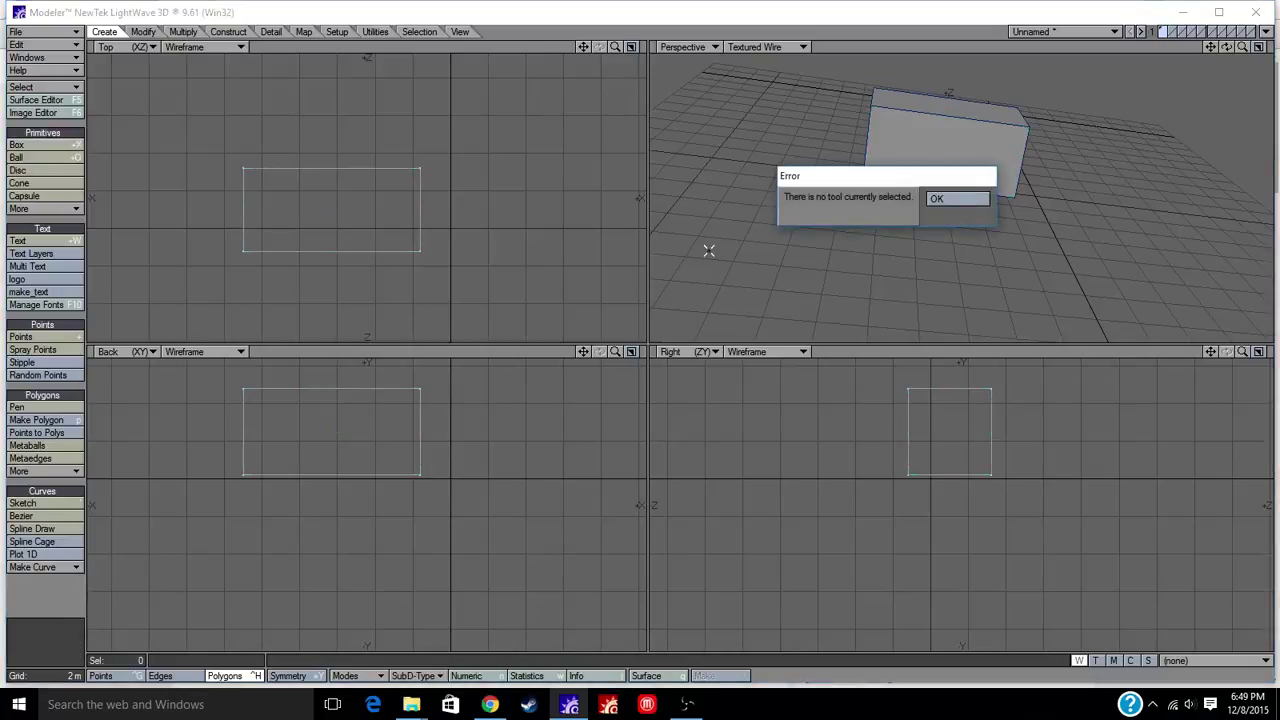
{"action": "left_click", "coordinate": [957, 199]}
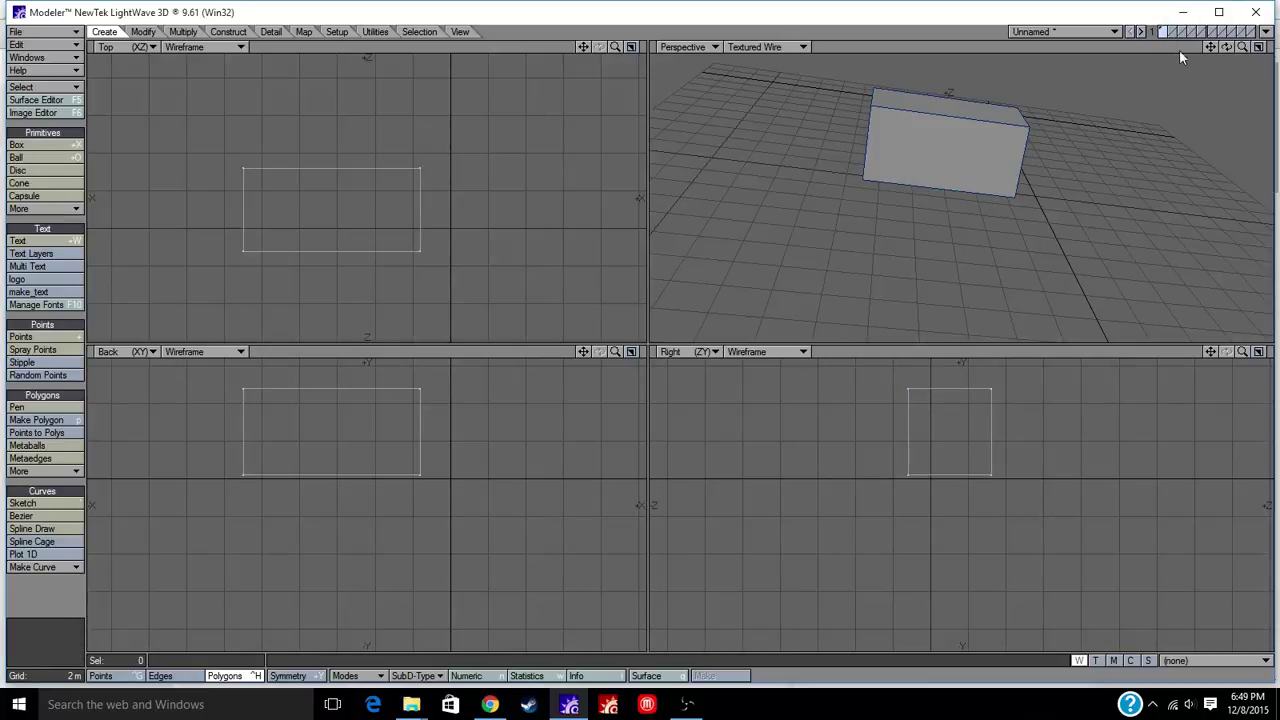
Step: Check the list of loaded objects and switch to the second layer
{"action": "left_click", "coordinate": [1116, 33]}
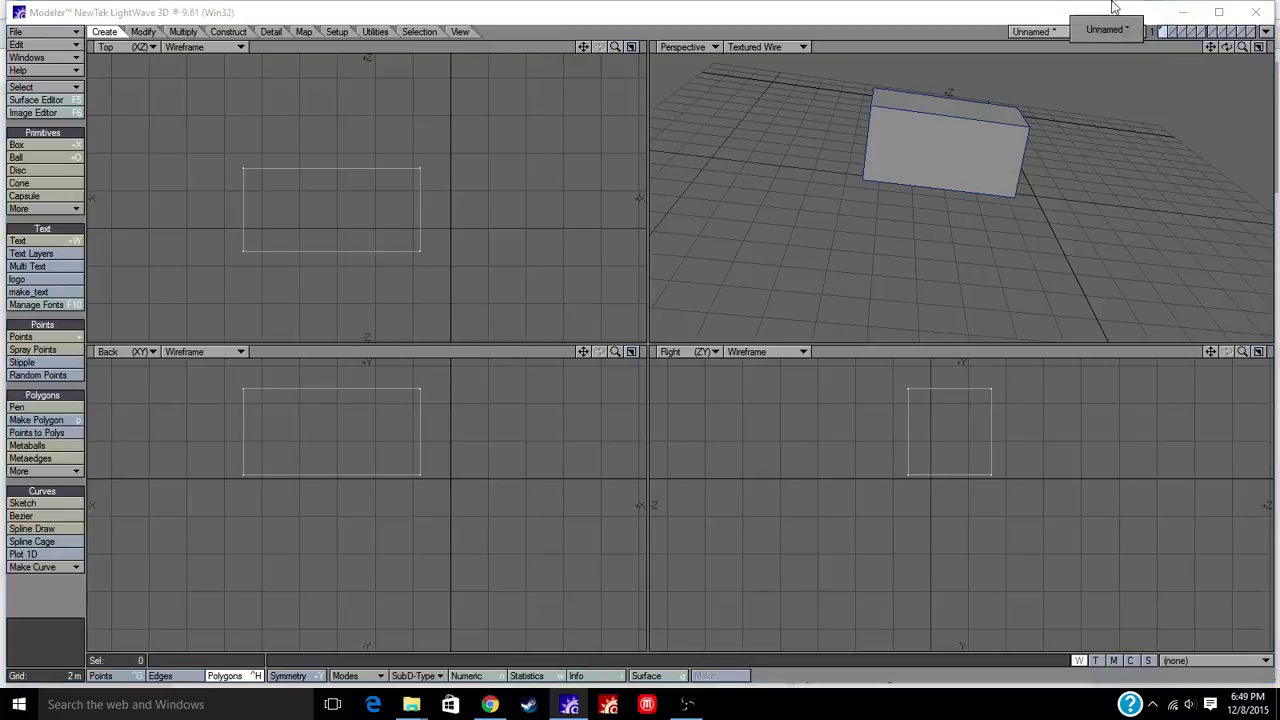
{"action": "left_click", "coordinate": [923, 34]}
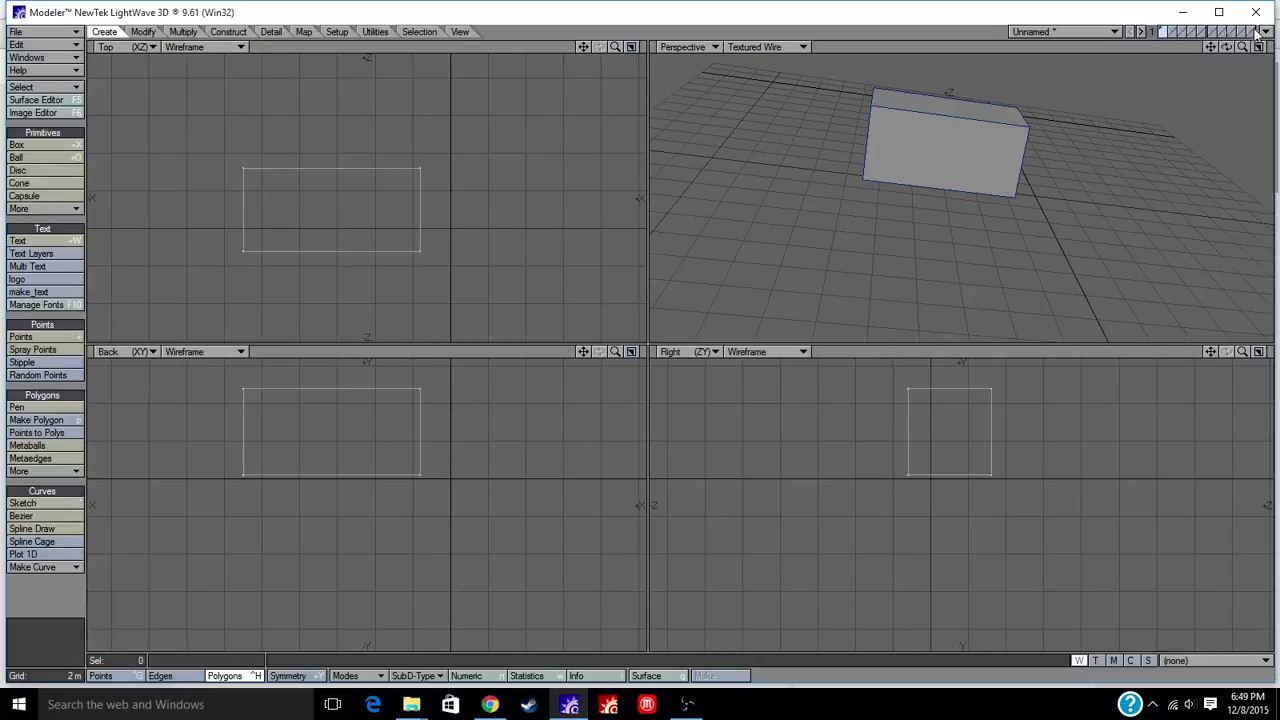
{"action": "left_click", "coordinate": [1173, 33]}
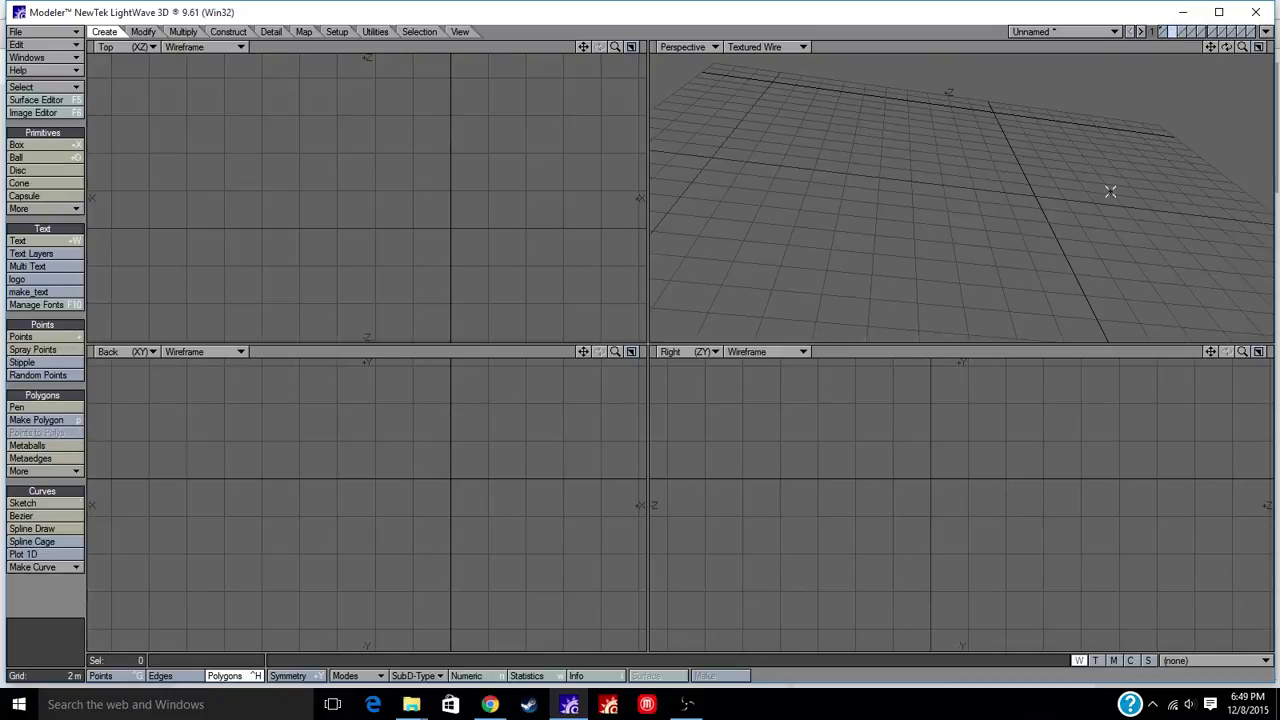
Step: Show the first layer's block in the background and draw a box face about 5.8 m wide and 8.6 m high in the Back view
{"action": "left_click", "coordinate": [1164, 36]}
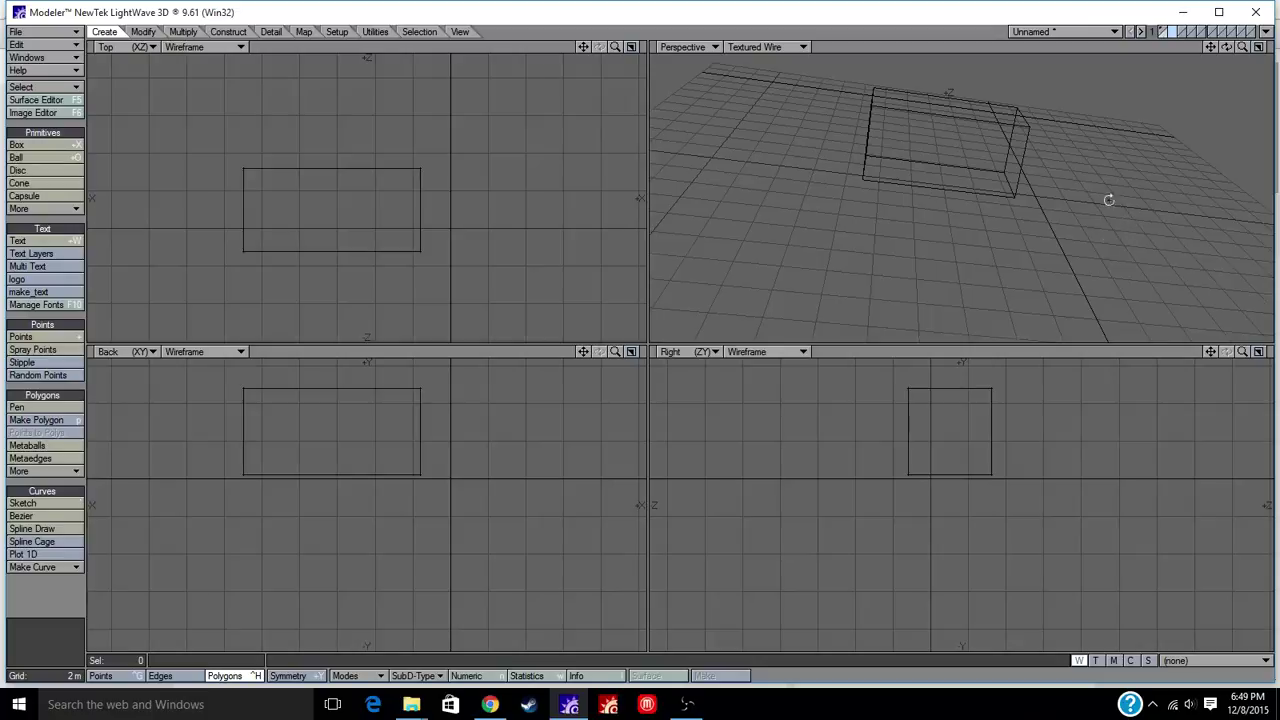
{"action": "left_click_drag", "start_coordinate": [1108, 200], "coordinate": [943, 171], "text": "alt"}
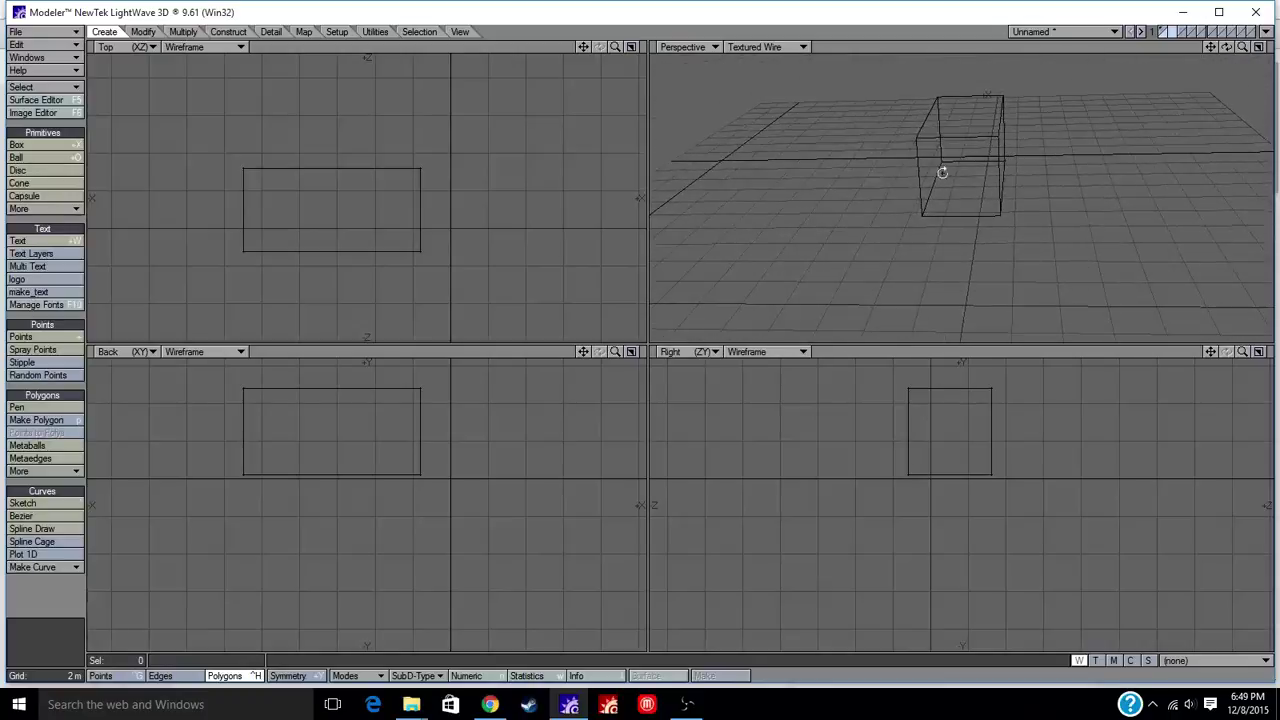
{"action": "left_click", "coordinate": [16, 147]}
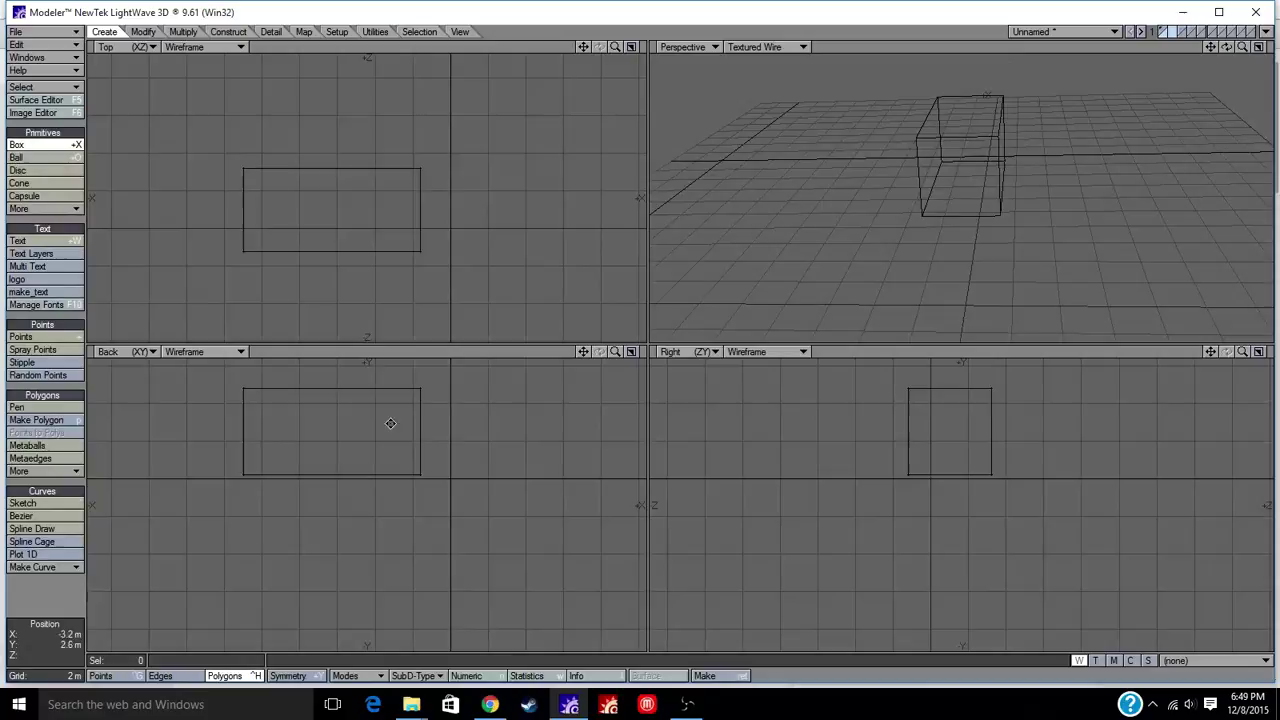
{"action": "key", "text": "g"}
{"action": "left_click_drag", "start_coordinate": [342, 408], "coordinate": [453, 573]}
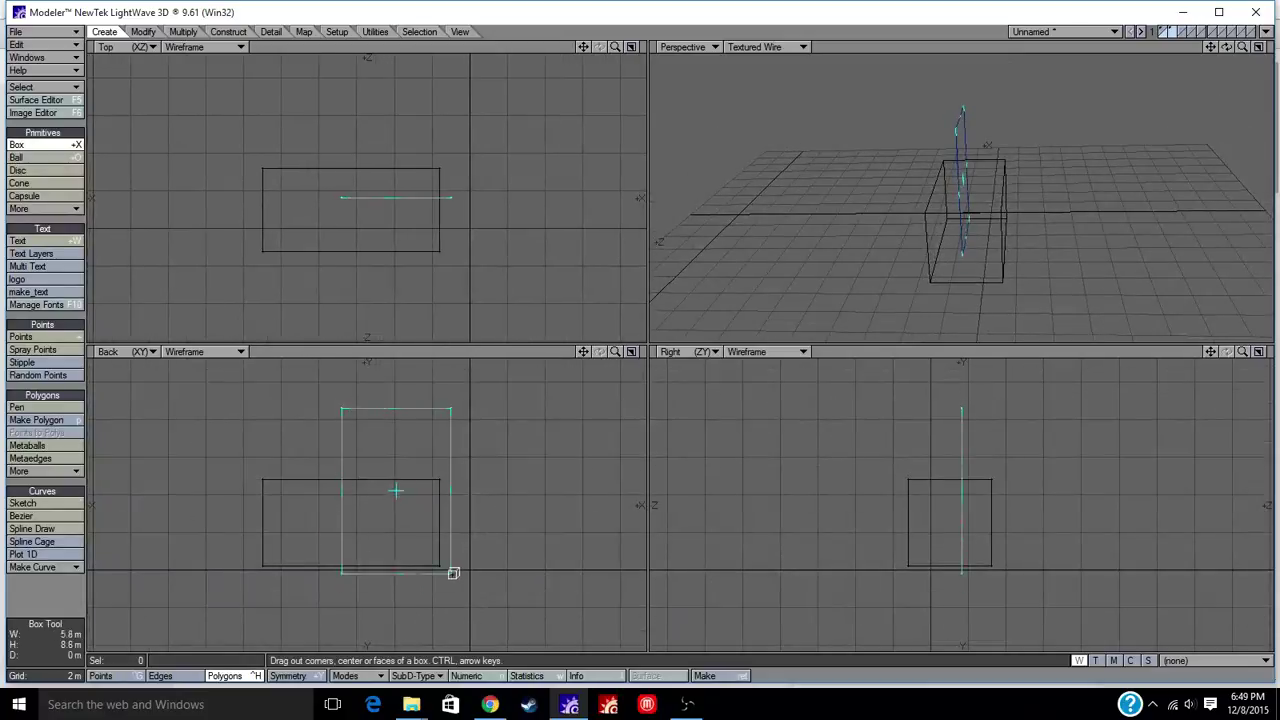
Step: Give the new box depth by extending it in both Z directions in the Right view, and finish it by leaving the Box tool
{"action": "left_click_drag", "start_coordinate": [953, 513], "coordinate": [881, 516]}
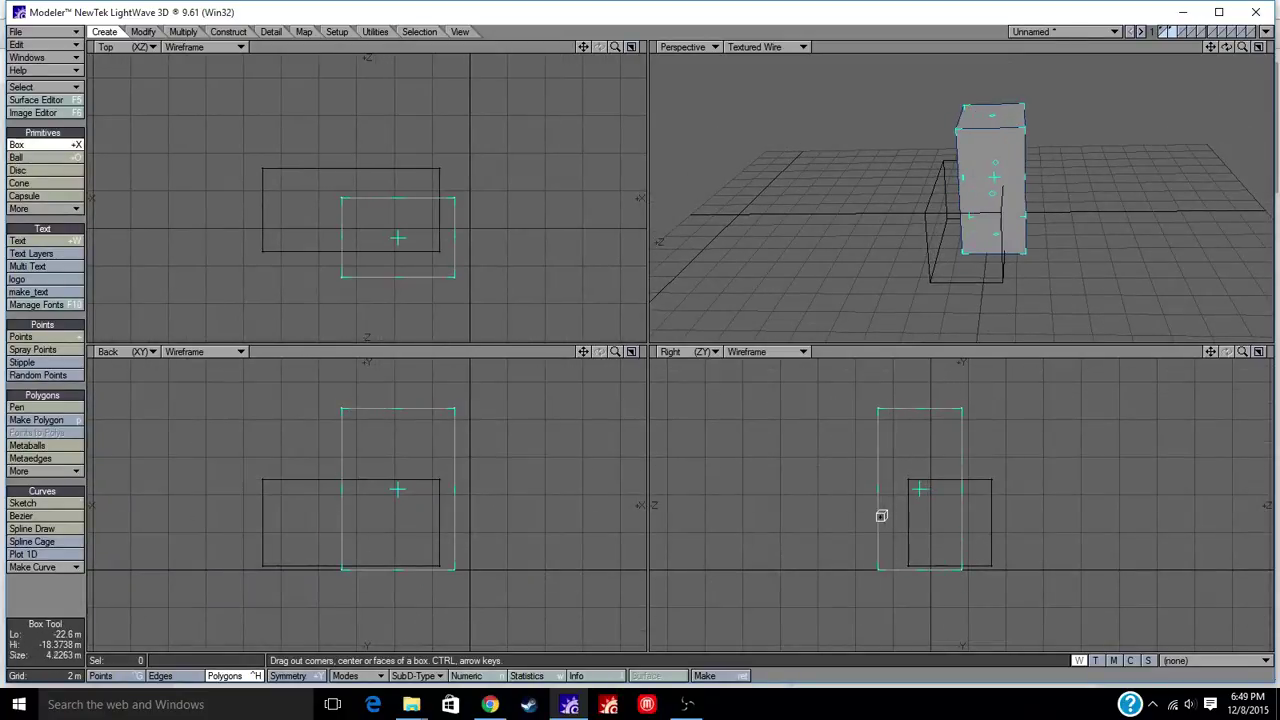
{"action": "left_click_drag", "start_coordinate": [967, 517], "coordinate": [1027, 514]}
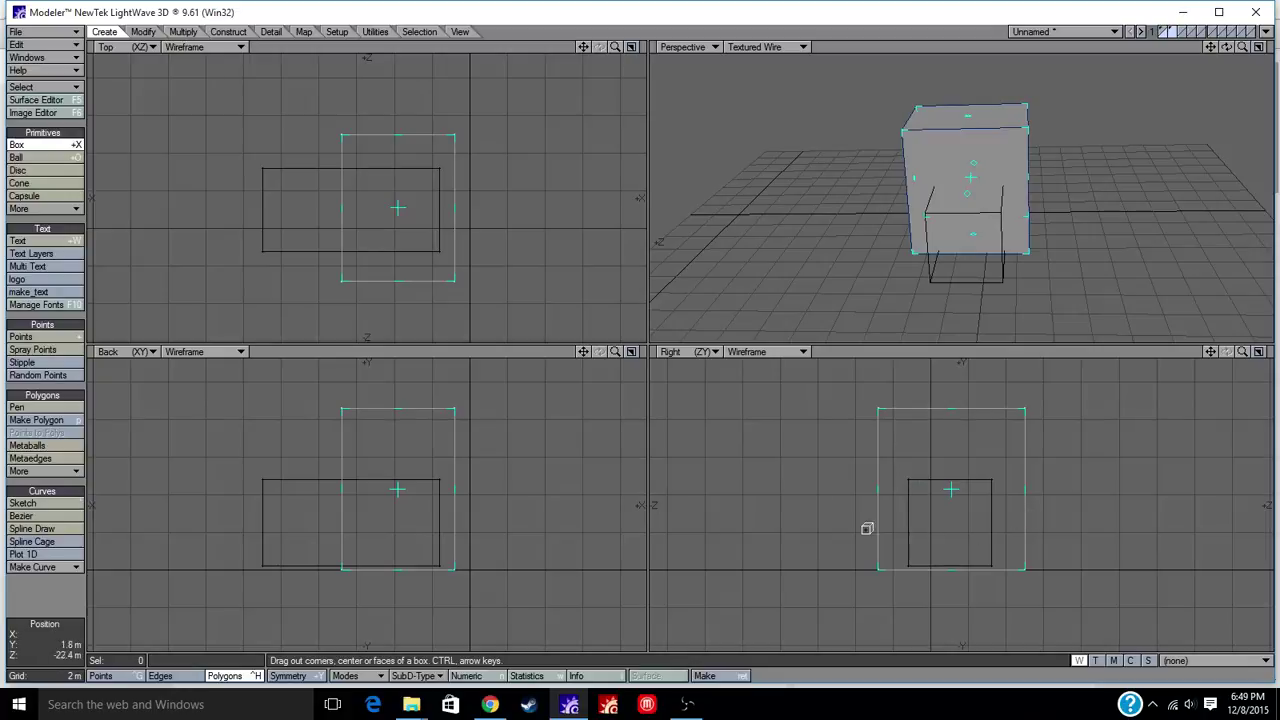
{"action": "key", "text": "space"}
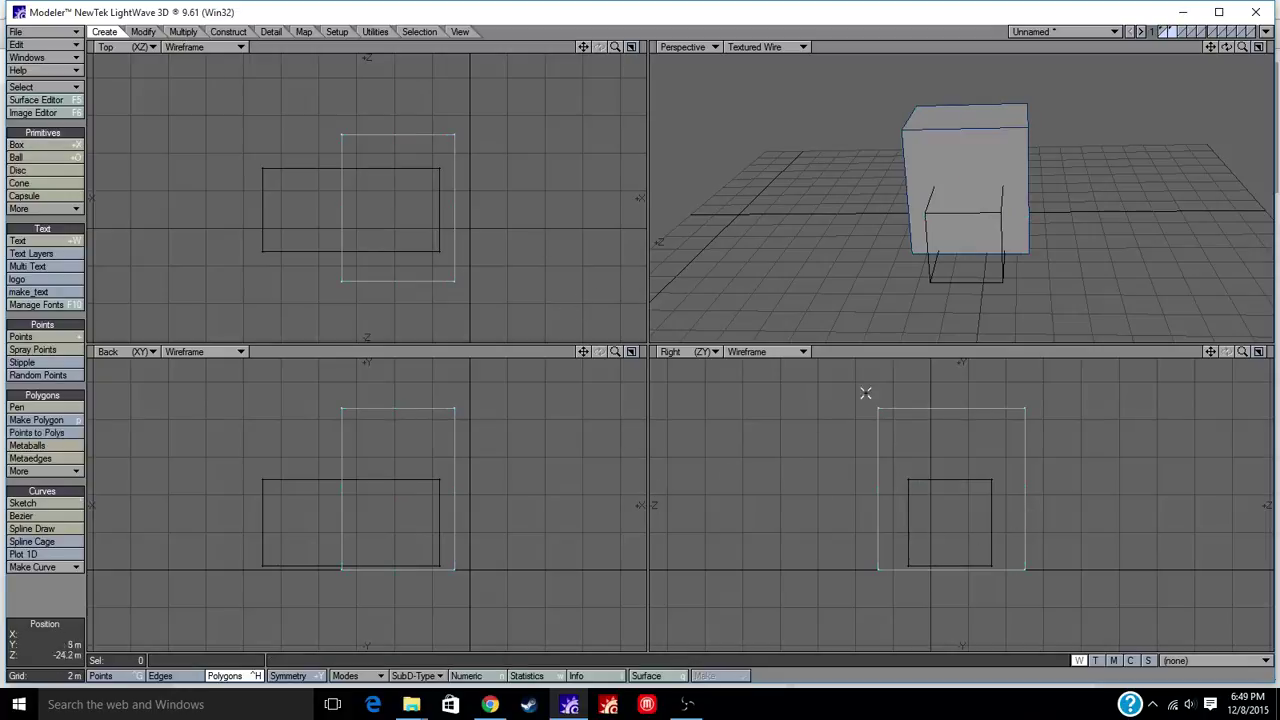
Step: Switch to the first layer with the second as its background, and bring both layers into the foreground together
{"action": "left_click_drag", "start_coordinate": [977, 269], "coordinate": [895, 236], "text": "alt"}
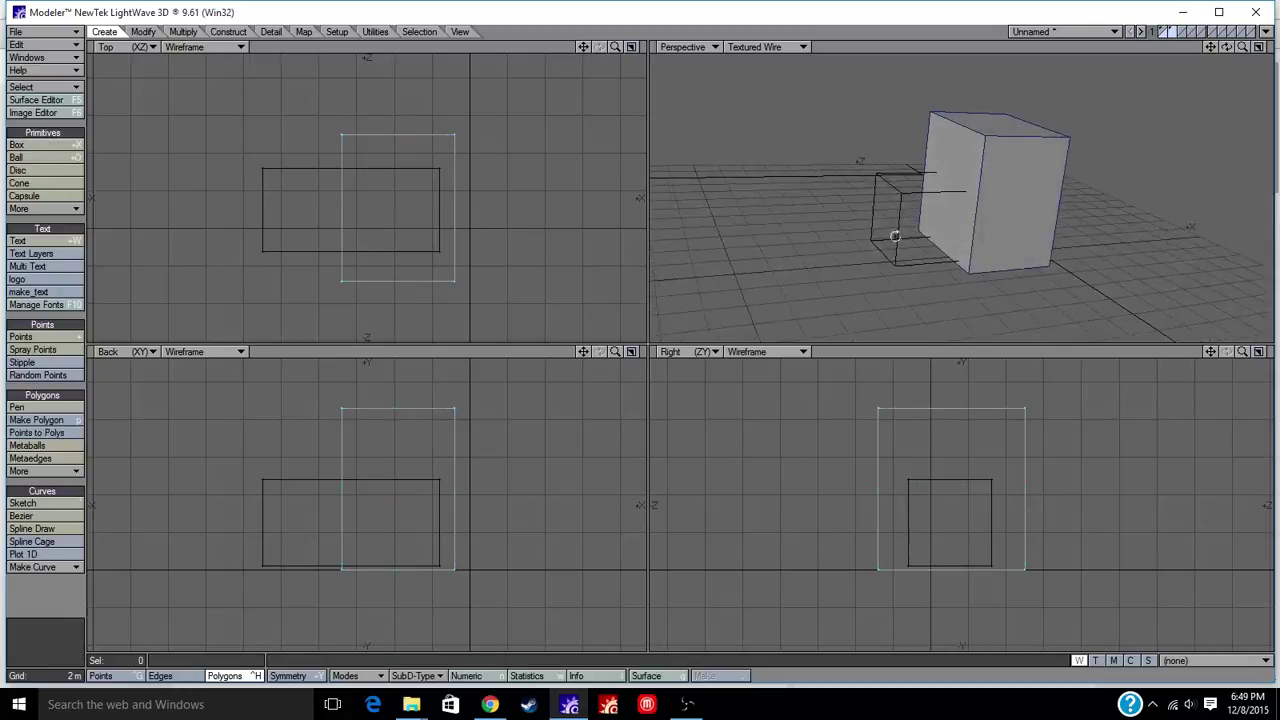
{"action": "left_click", "coordinate": [1162, 33]}
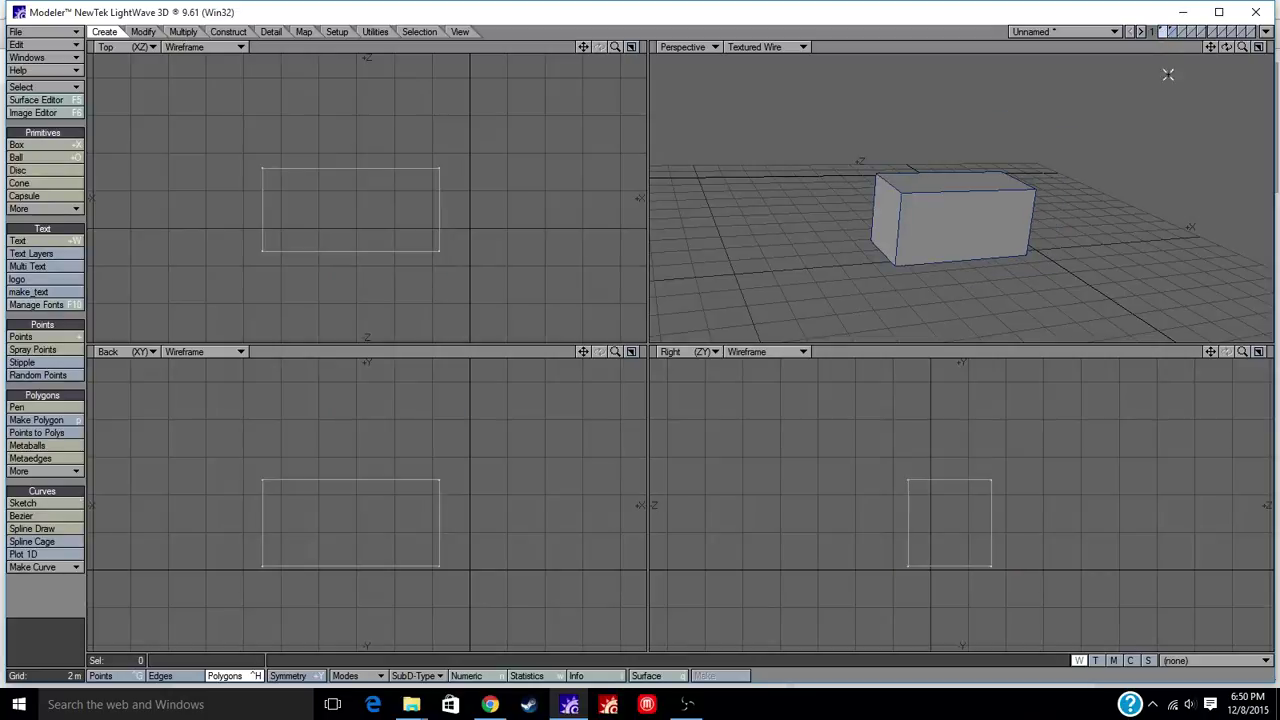
{"action": "left_click", "coordinate": [1174, 37]}
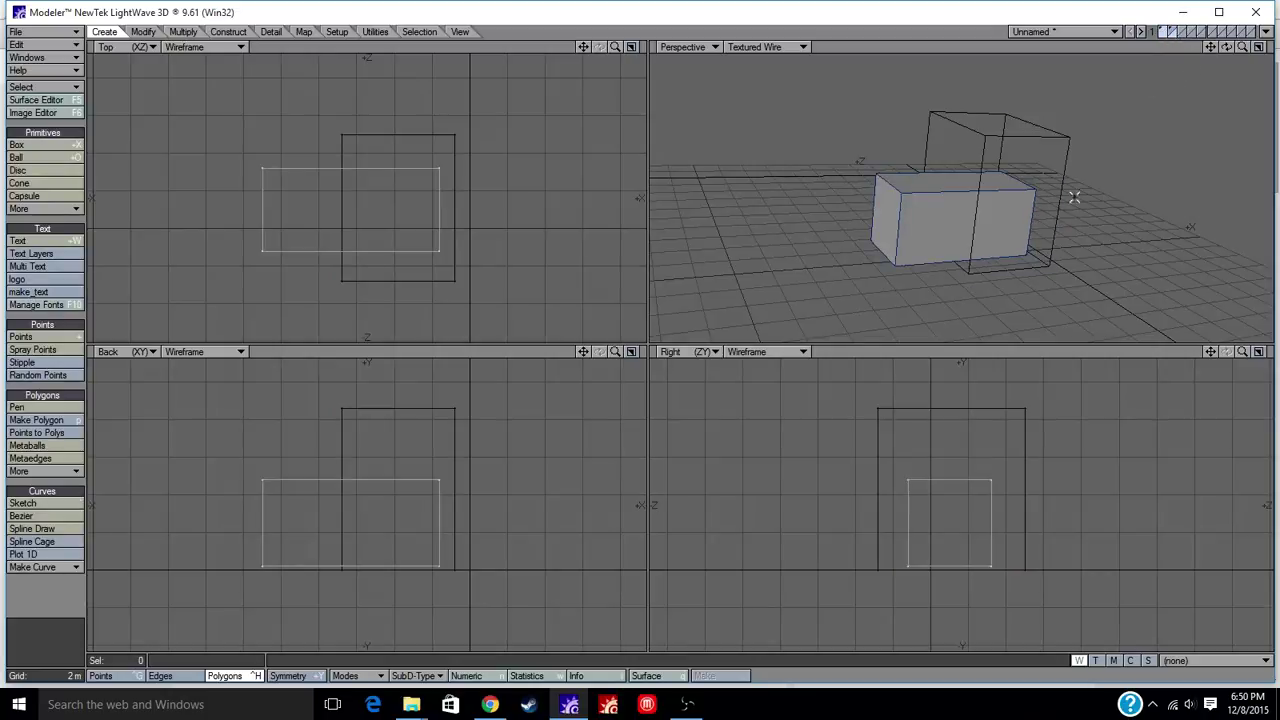
{"action": "left_click", "coordinate": [1174, 32], "text": "shift"}
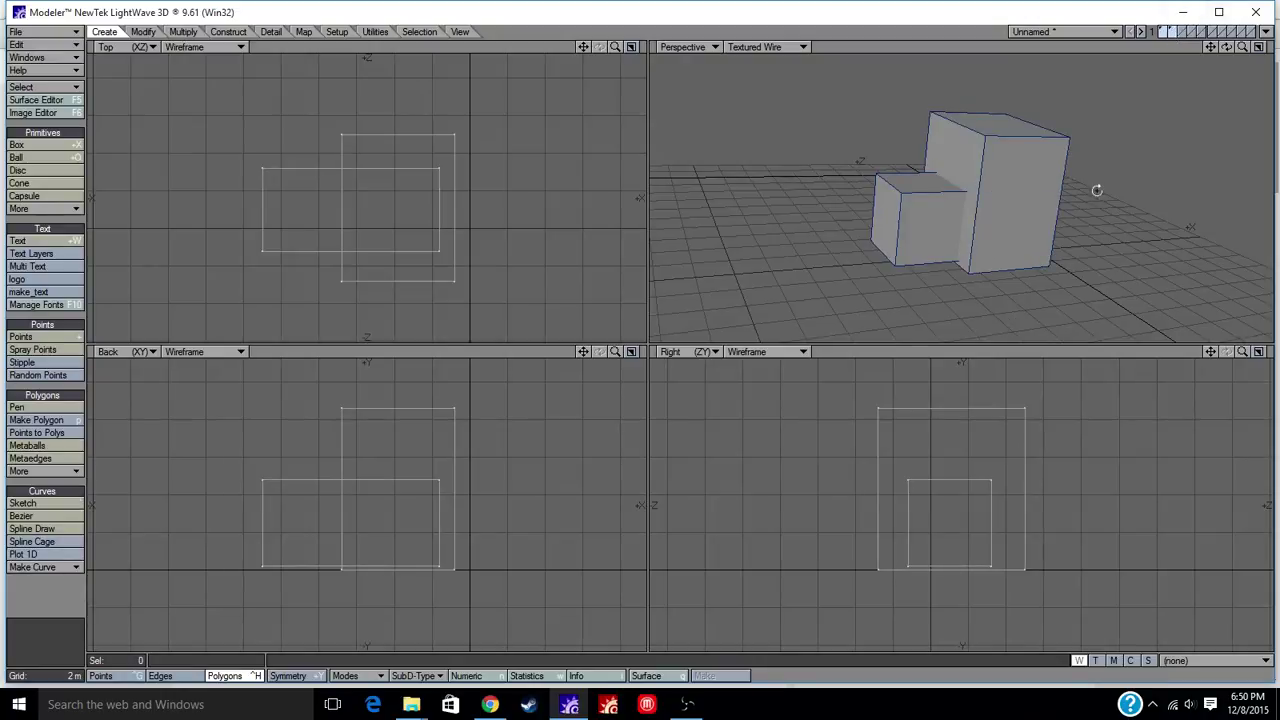
{"action": "left_click_drag", "start_coordinate": [1113, 214], "coordinate": [977, 317], "text": "alt"}
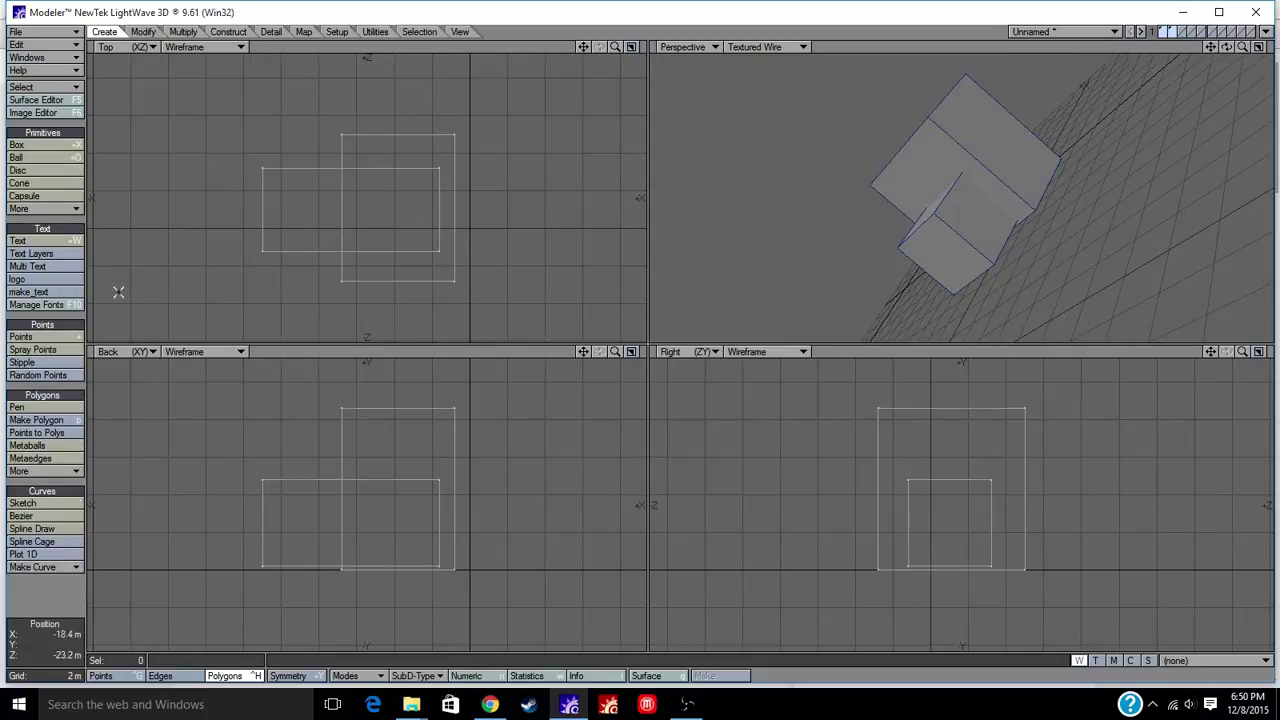
{"action": "left_click", "coordinate": [686, 706]}
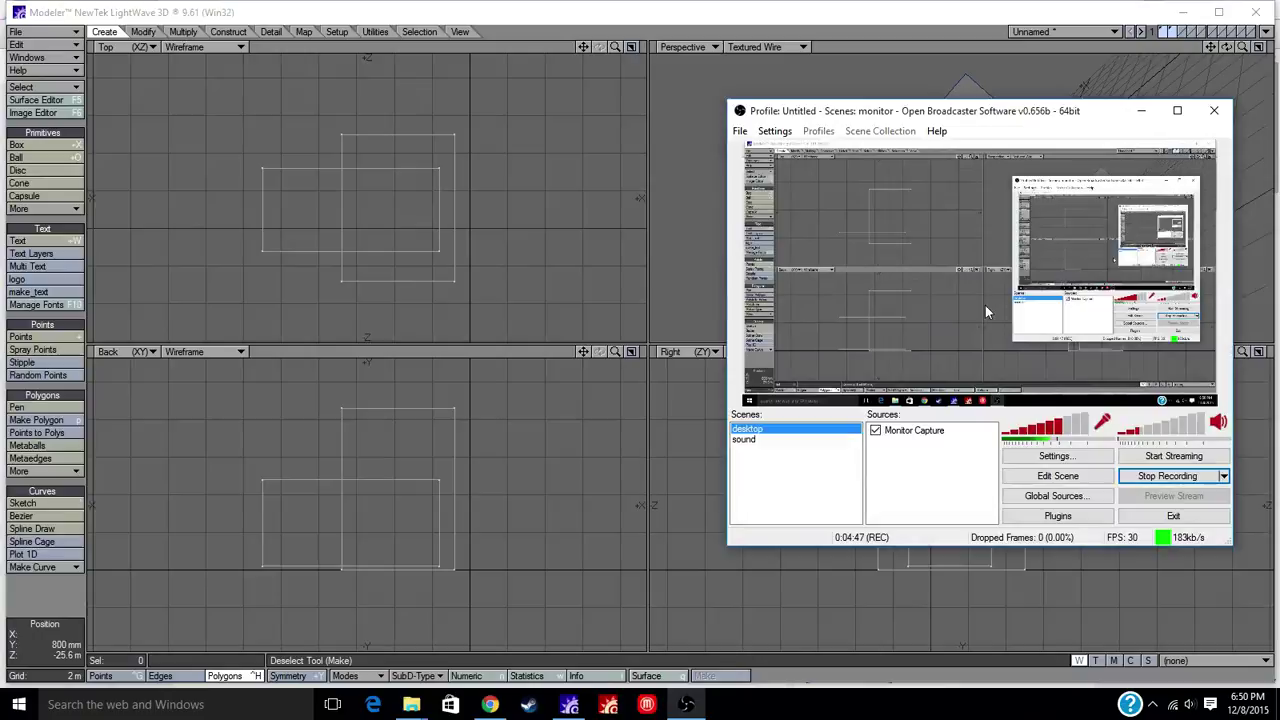